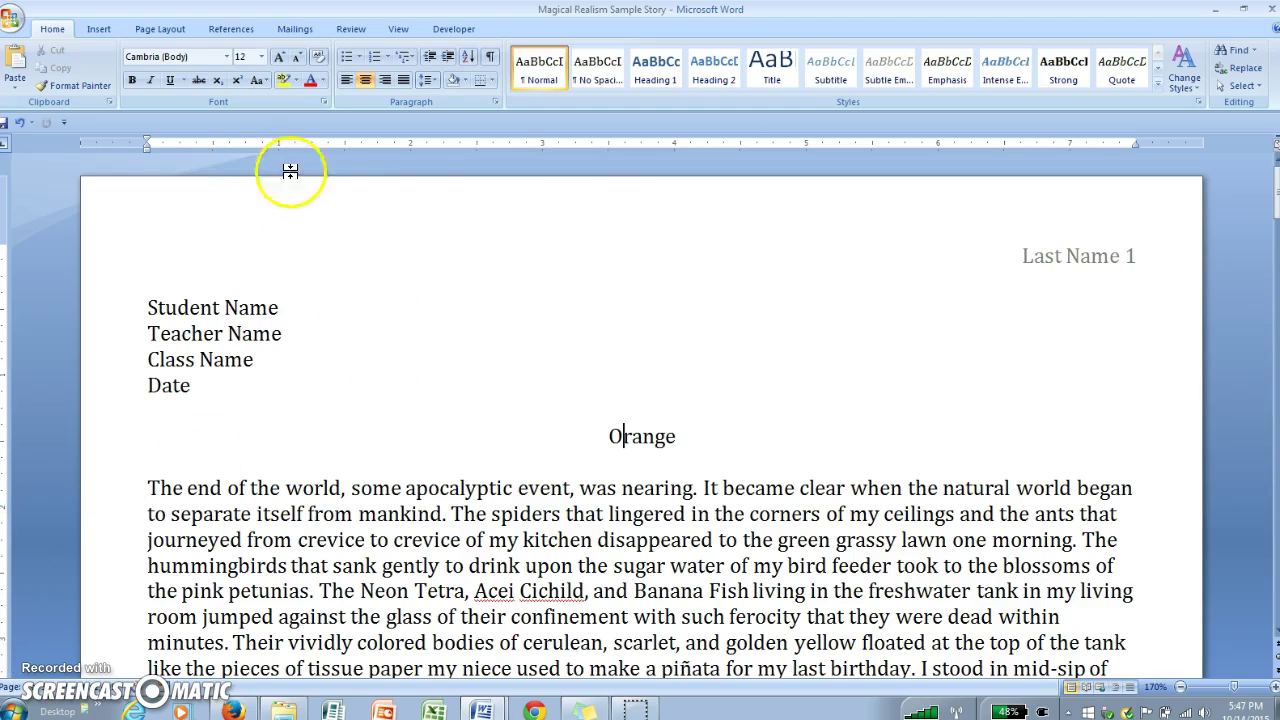
# - Insert a Plain Number 3 page number at the top right of the header
pyautogui.doubleClick(650, 224)
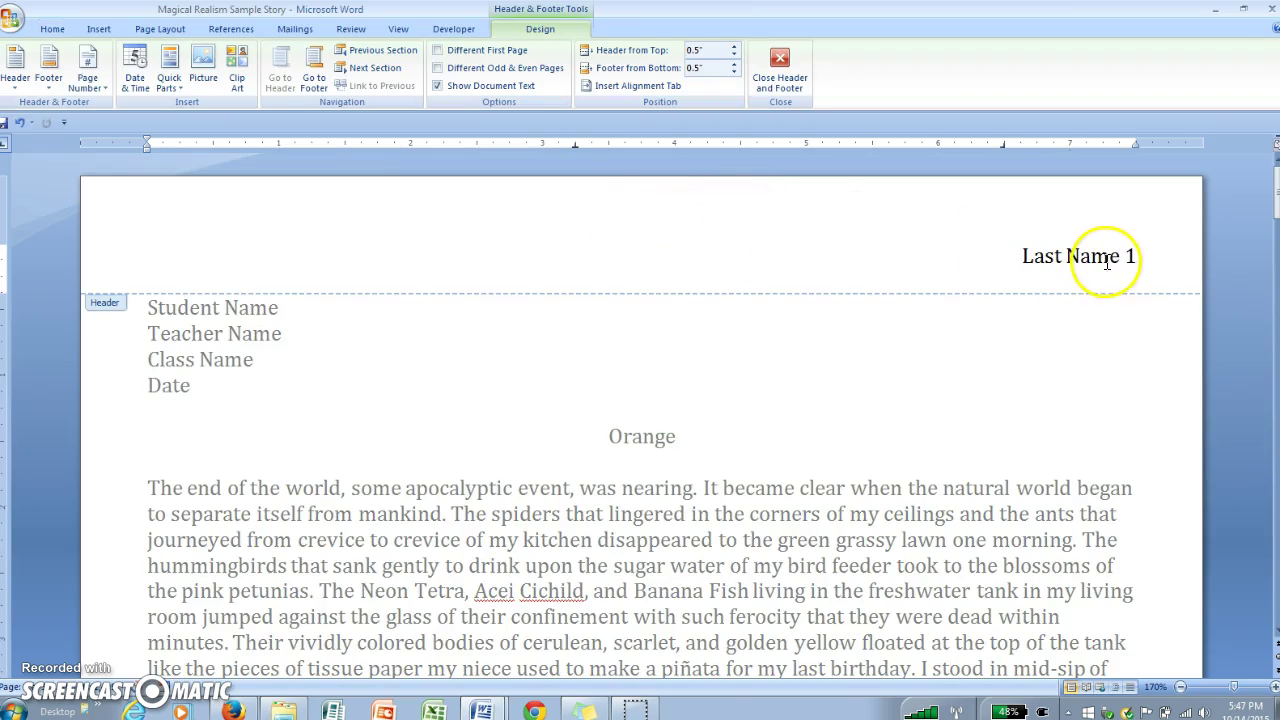
pyautogui.click(1023, 257)
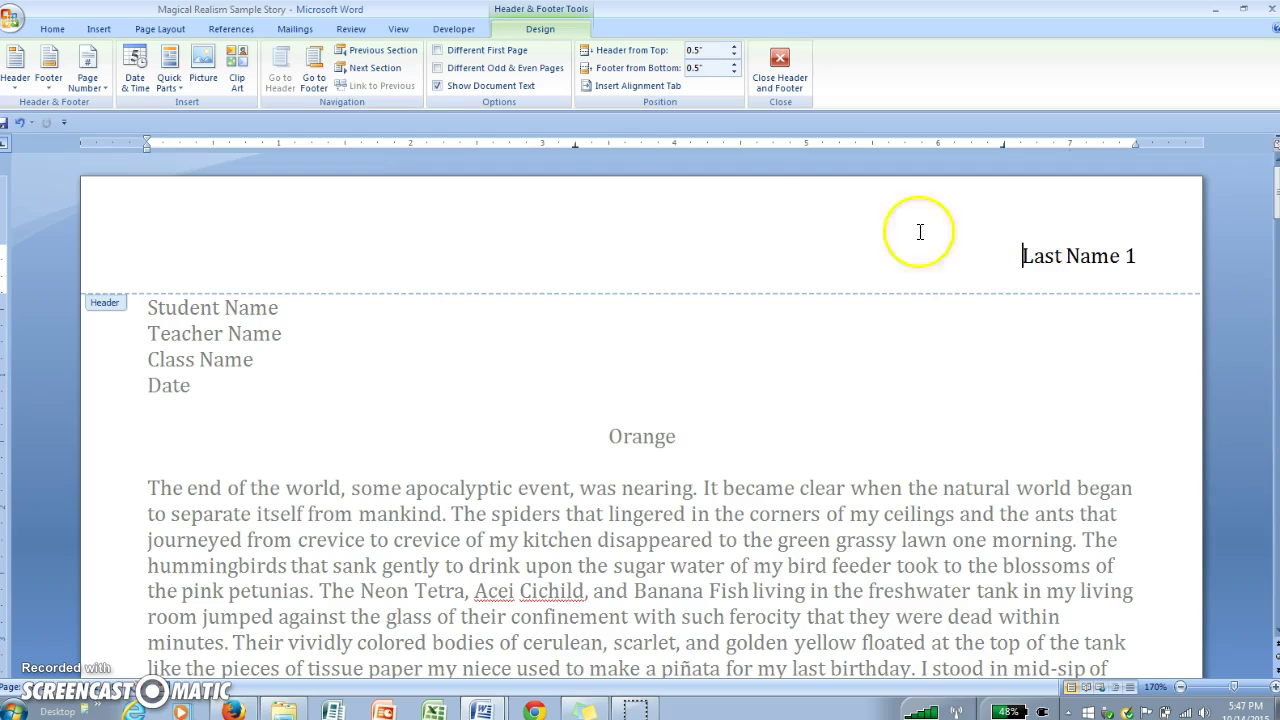
pyautogui.click(99, 29)
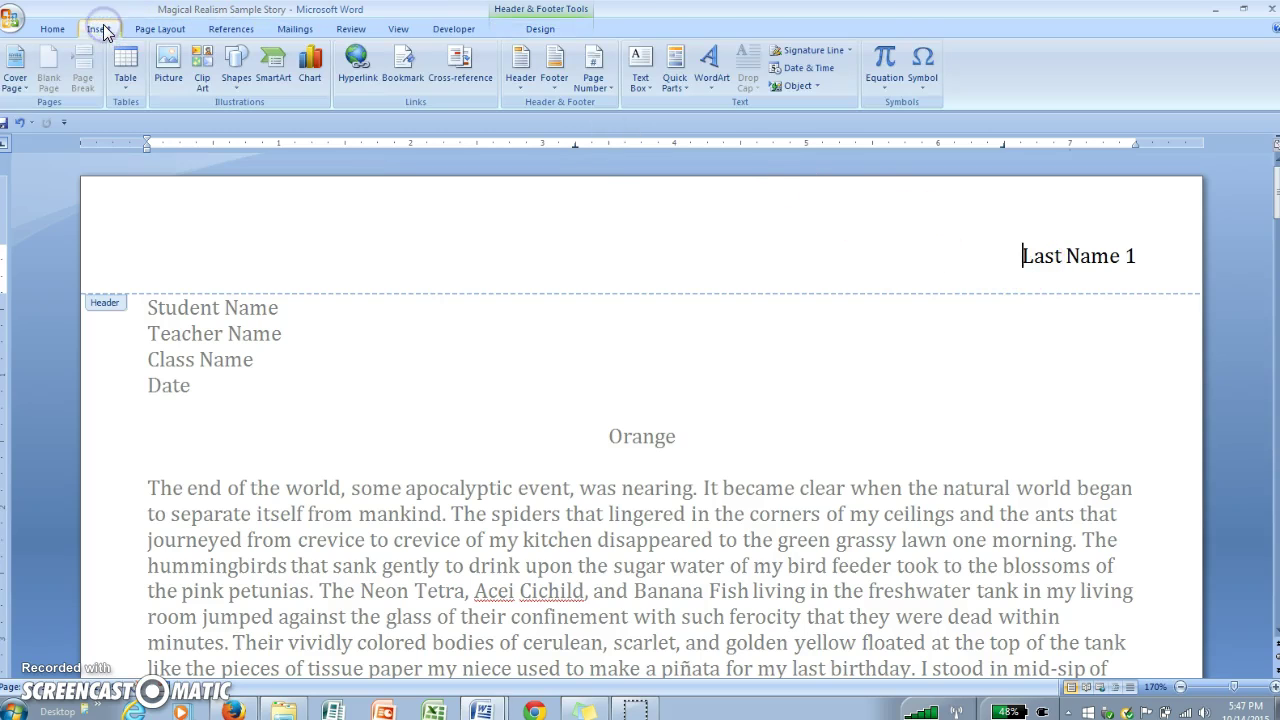
pyautogui.click(590, 90)
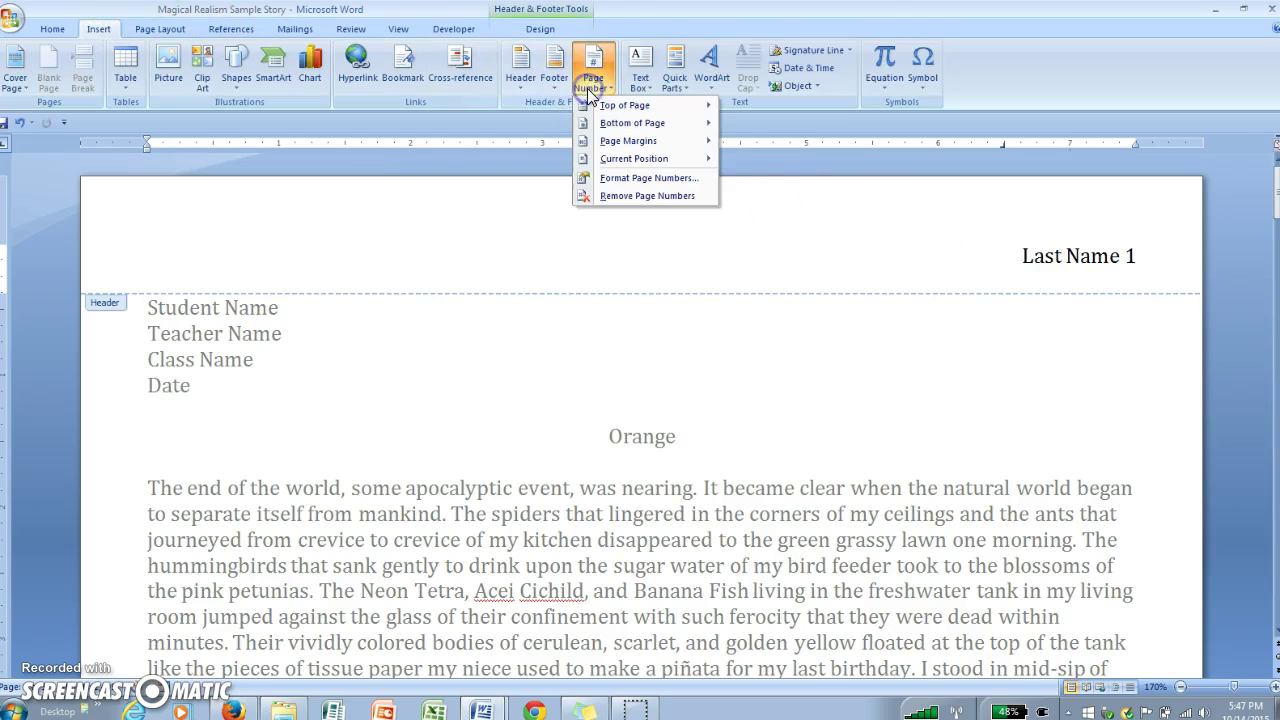
pyautogui.moveTo(612, 104)
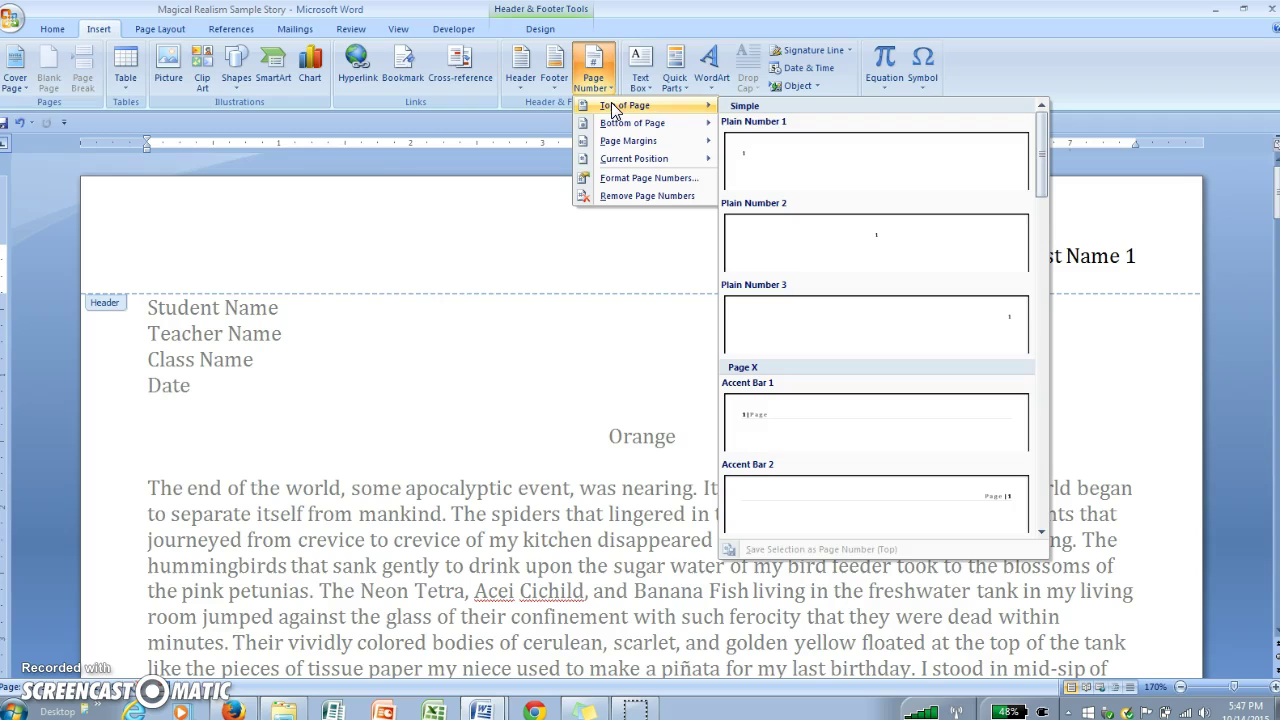
pyautogui.click(926, 328)
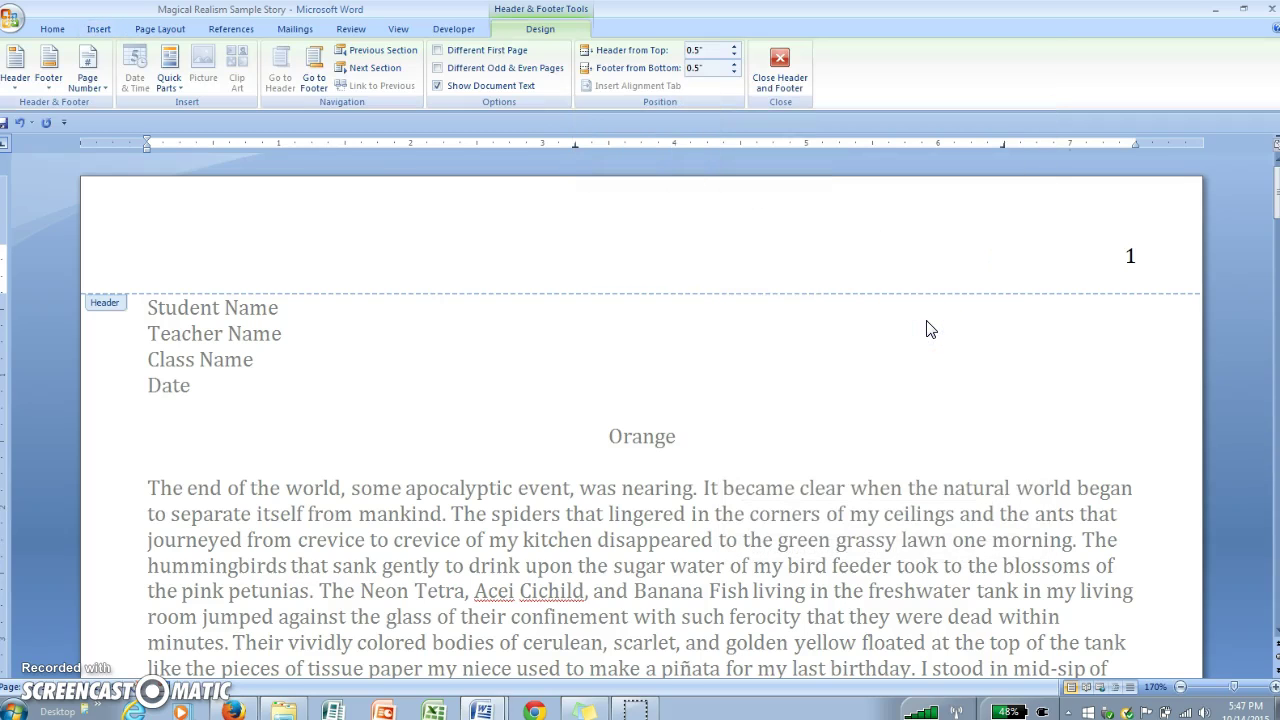
# - Type 'Last Name' before the page number so the header reads 'Last Name 1'
pyautogui.click(1125, 256)
pyautogui.write('Last Name')
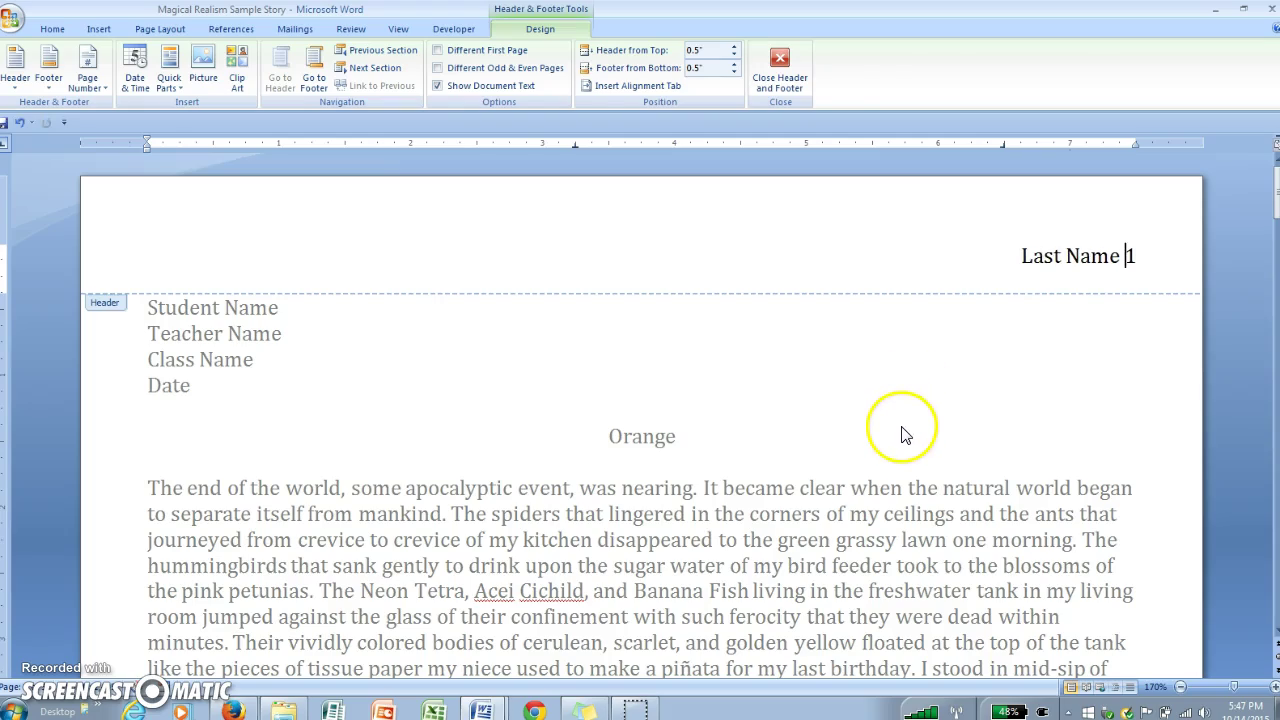
pyautogui.doubleClick(903, 435)
pyautogui.moveTo(1275, 210)
pyautogui.mouseDown()
pyautogui.moveTo(1262, 370)
pyautogui.moveTo(1265, 215)
pyautogui.mouseUp()
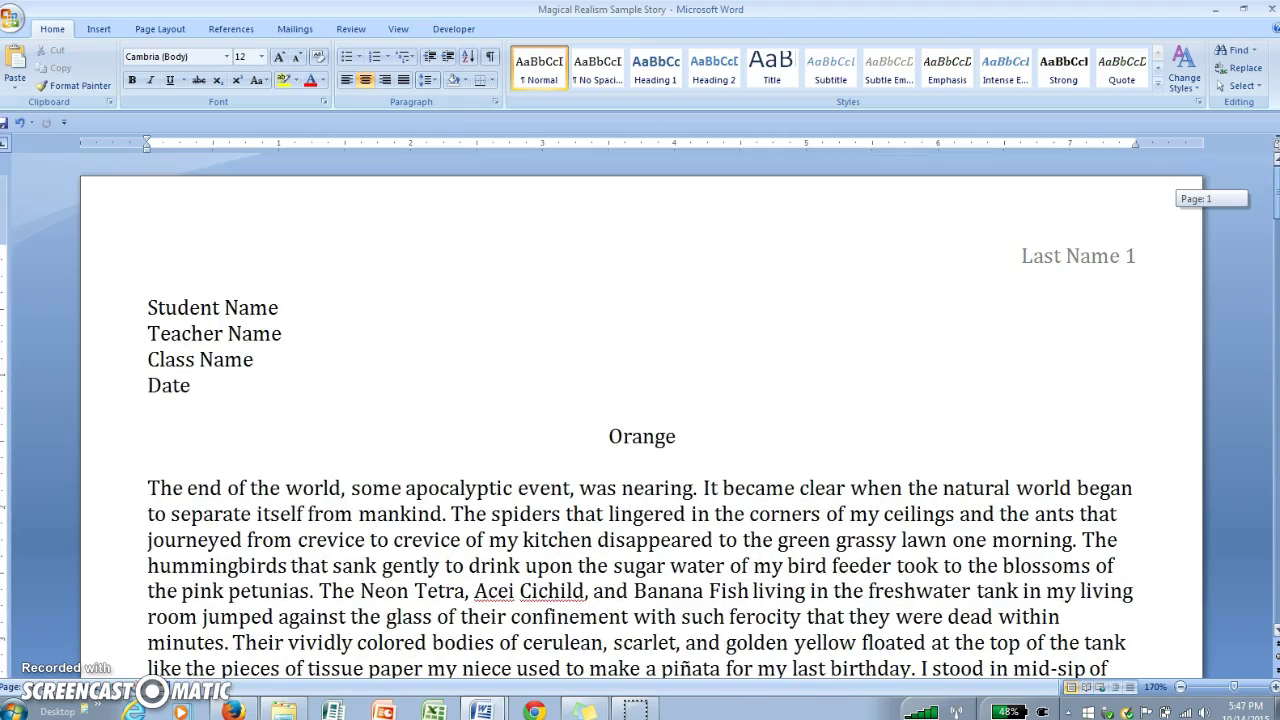
pyautogui.click(286, 335)
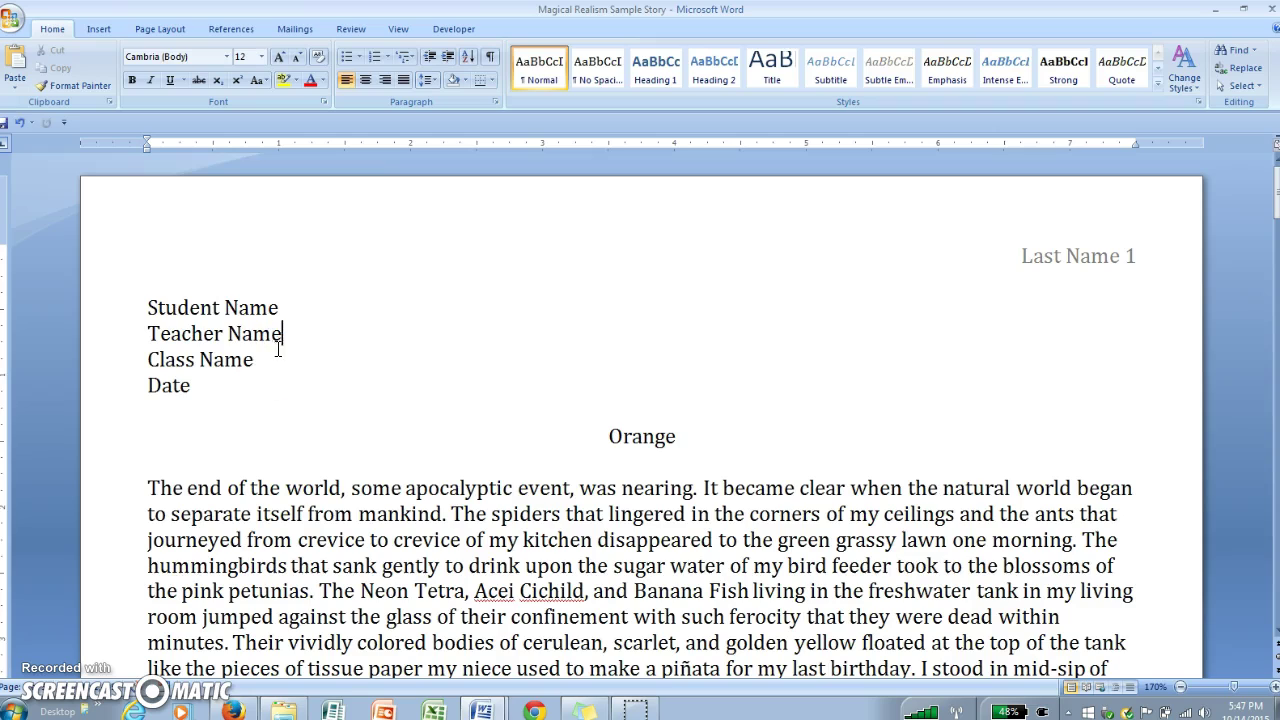
pyautogui.moveTo(148, 318); pyautogui.dragTo(150, 386)
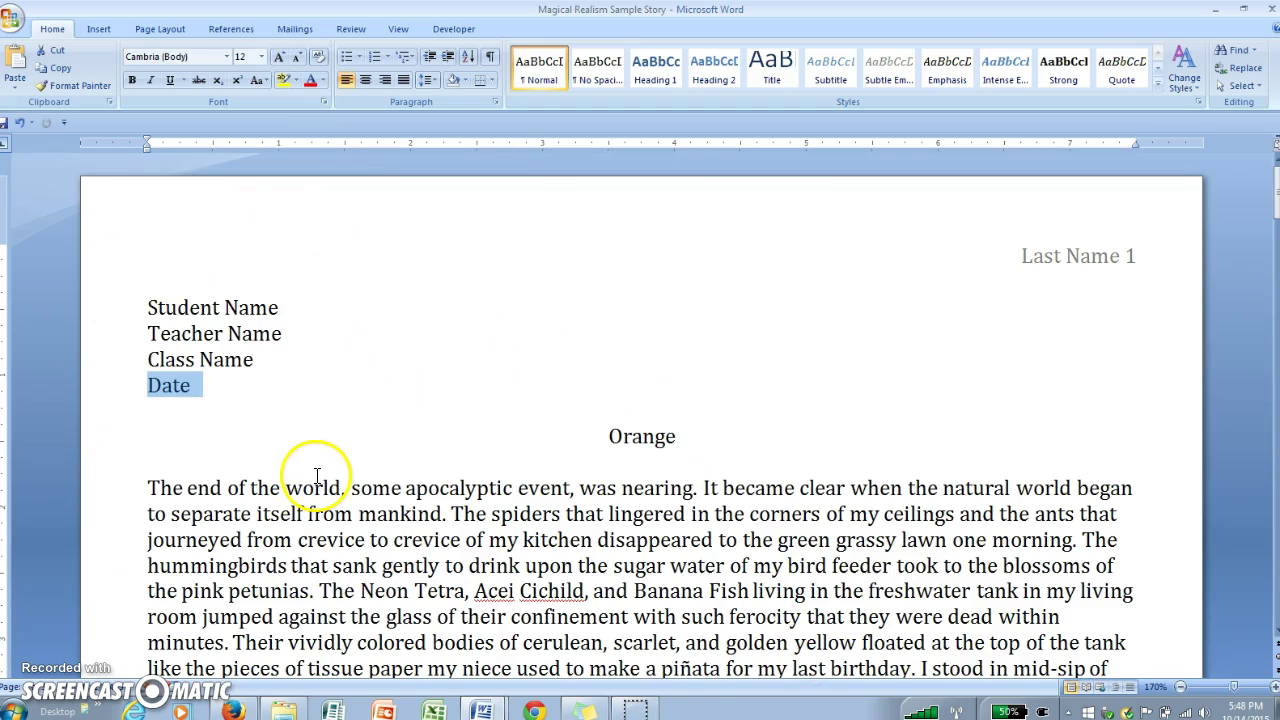
pyautogui.click(214, 385)
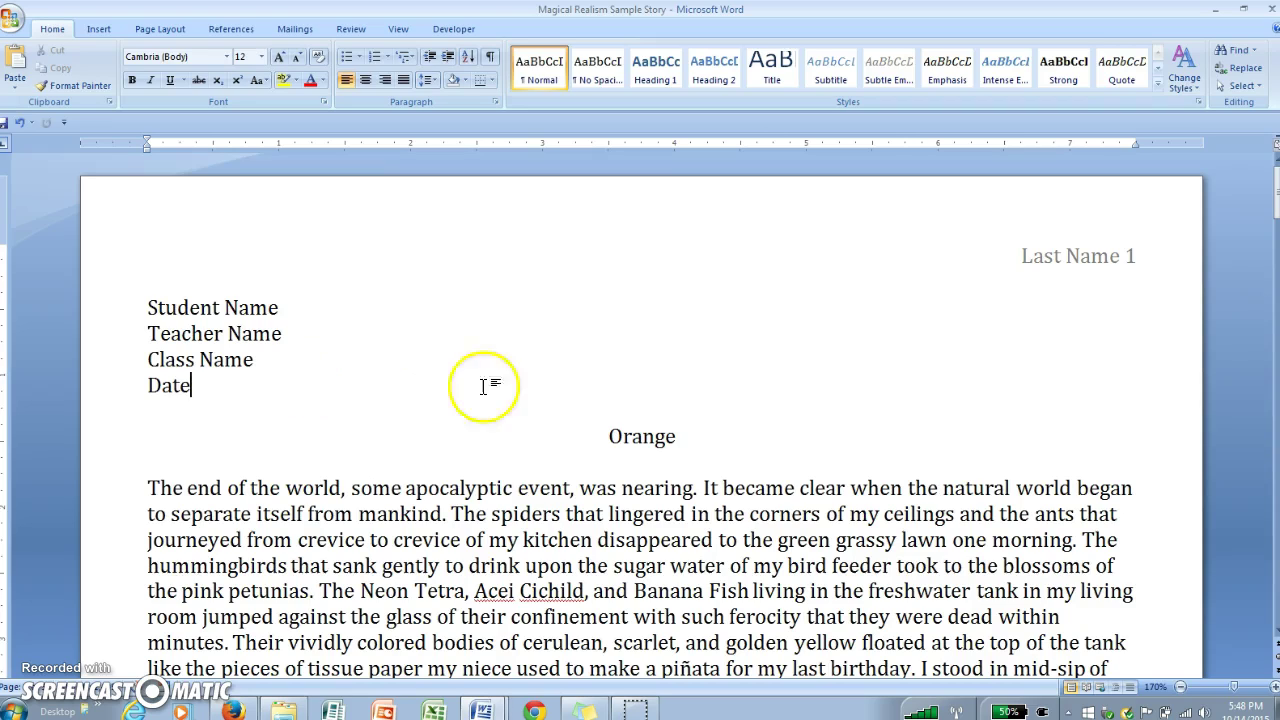
pyautogui.moveTo(612, 437); pyautogui.dragTo(671, 440)
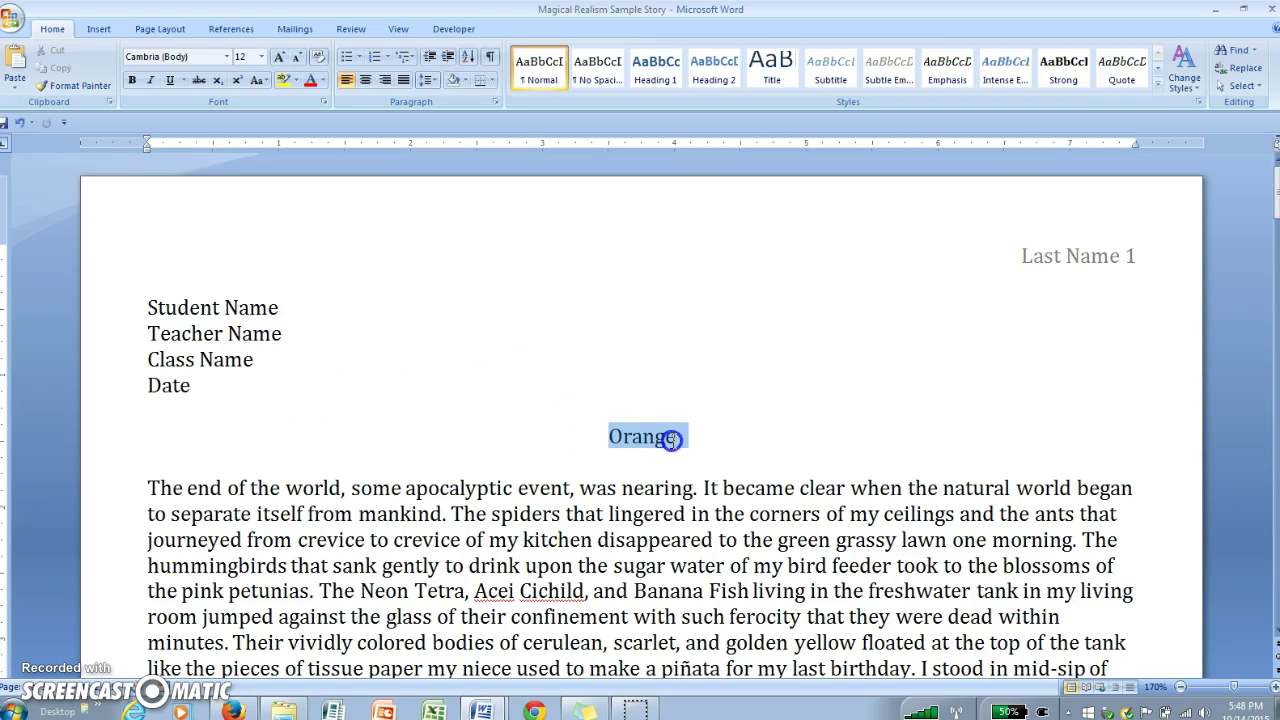
pyautogui.click(699, 492)
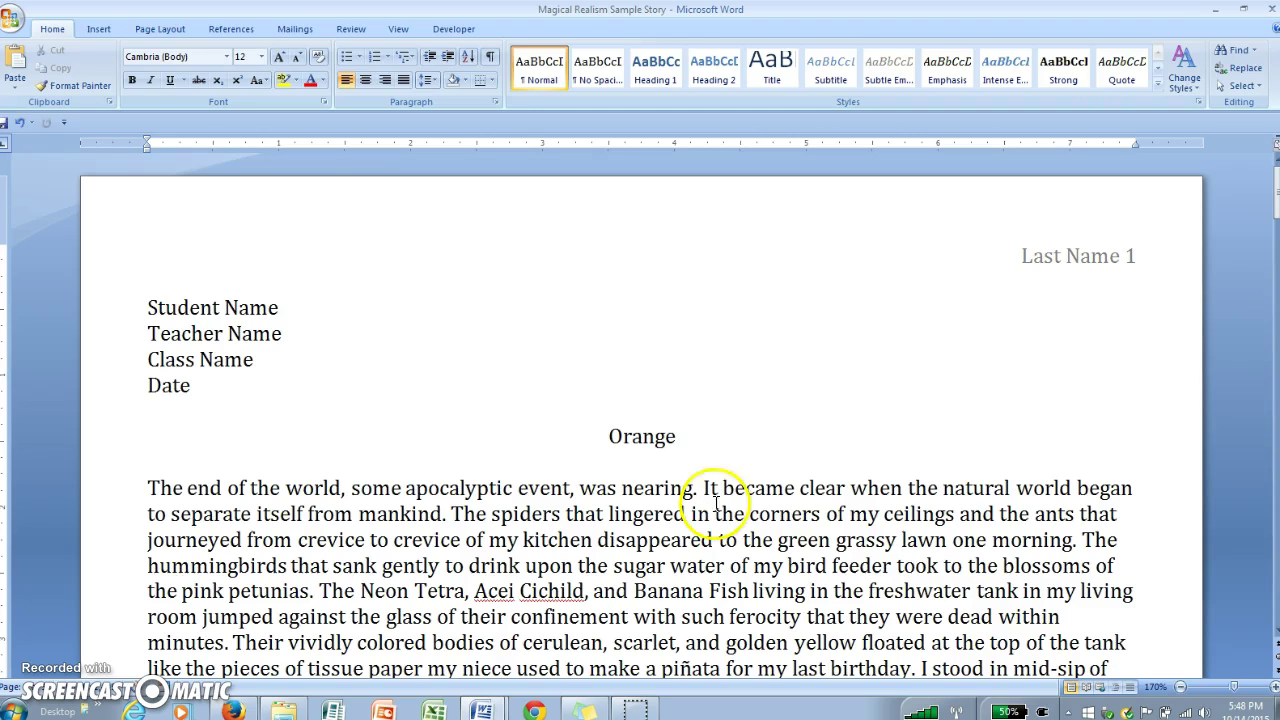
pyautogui.moveTo(1275, 192); pyautogui.dragTo(1275, 222)
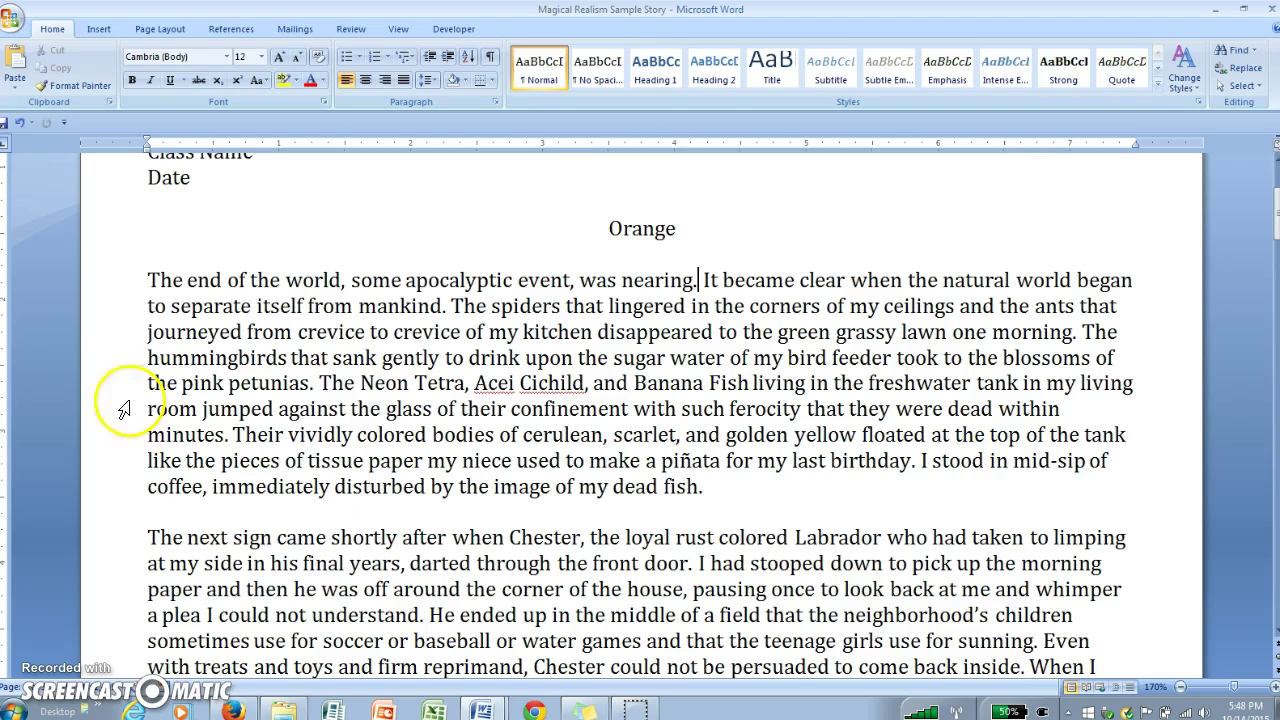
# - Select 'some apocalyptic event' and add a new comment reading 'Heightened mystery'
pyautogui.moveTo(350, 280); pyautogui.dragTo(570, 281)
pyautogui.click(356, 31)
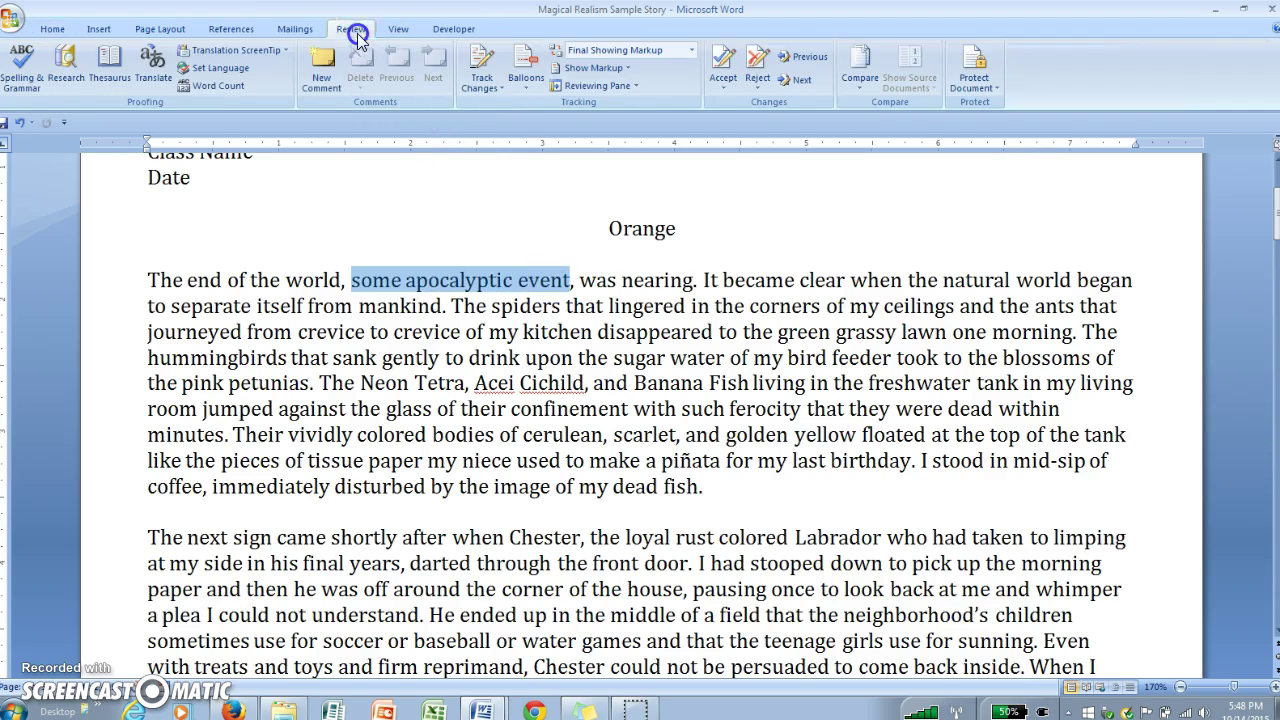
pyautogui.click(333, 91)
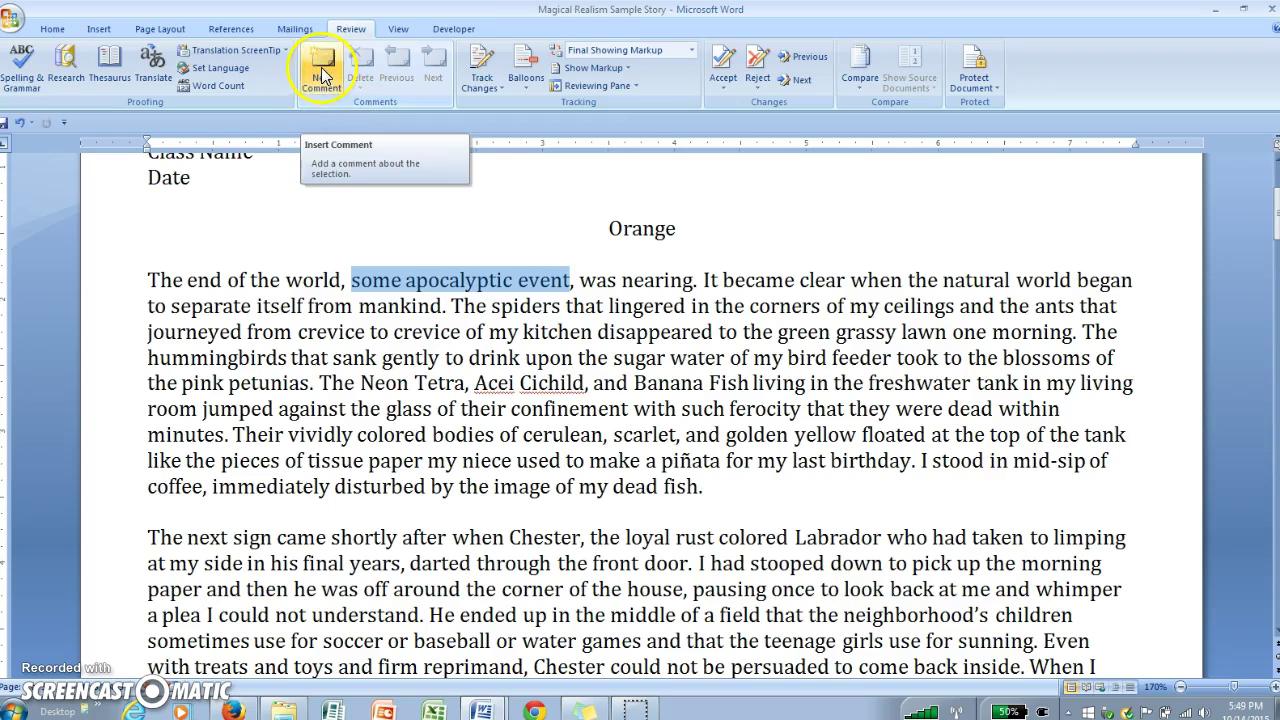
pyautogui.write('M')
pyautogui.press('BackSpace')
pyautogui.write('H')
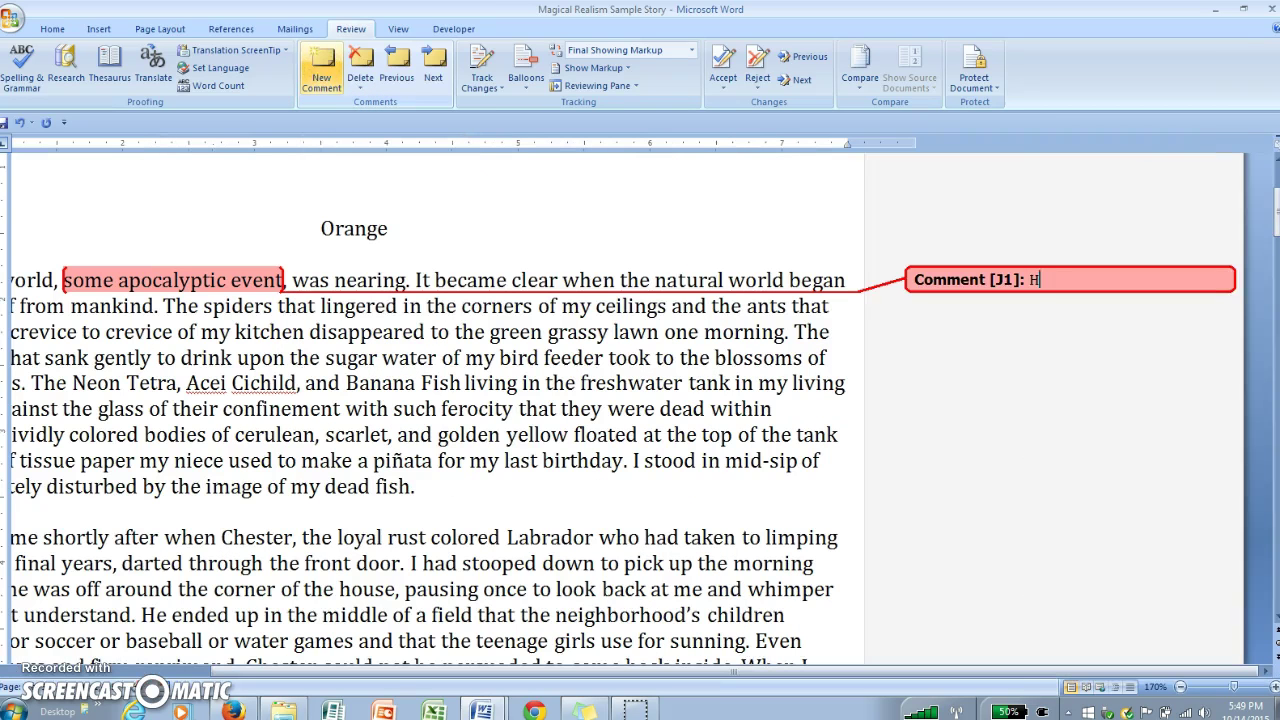
pyautogui.write('eightened mystery')
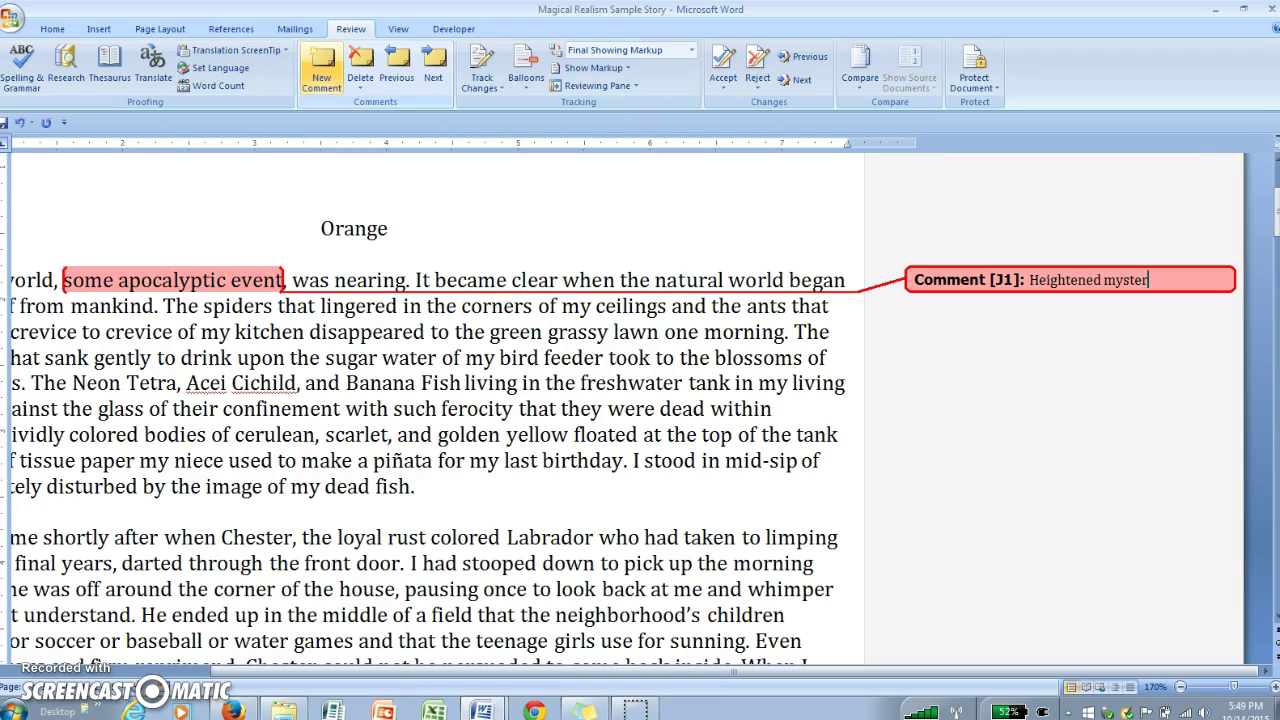
pyautogui.moveTo(428, 674); pyautogui.dragTo(256, 648)
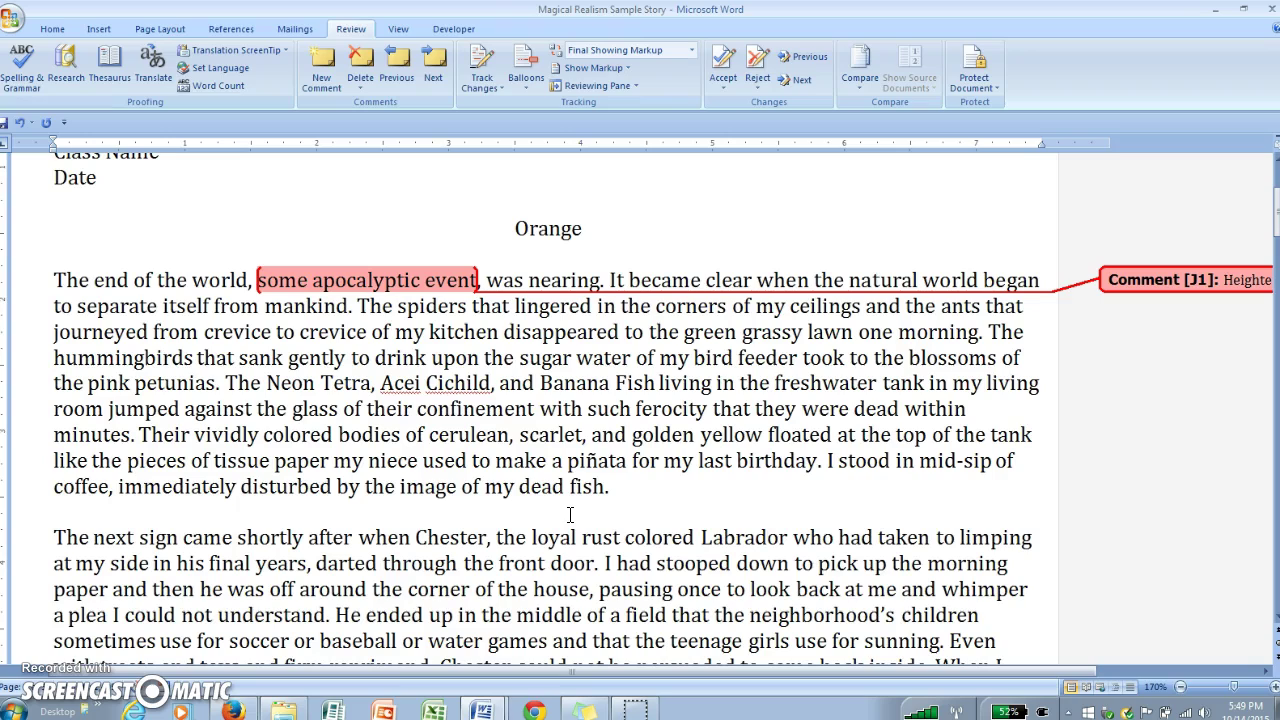
pyautogui.click(605, 279)
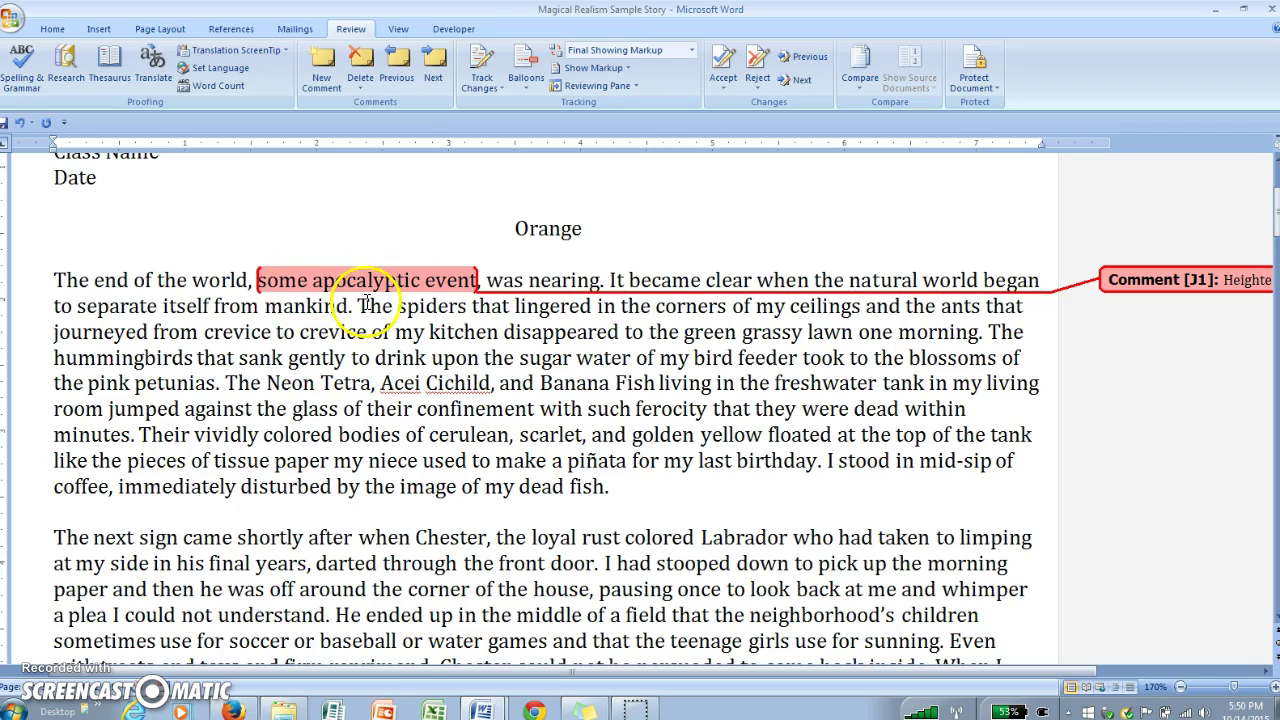
# - Comment 'Real World Setting' on 'spiders' and 'ants', copying the text for reuse
pyautogui.moveTo(398, 307); pyautogui.dragTo(474, 307)
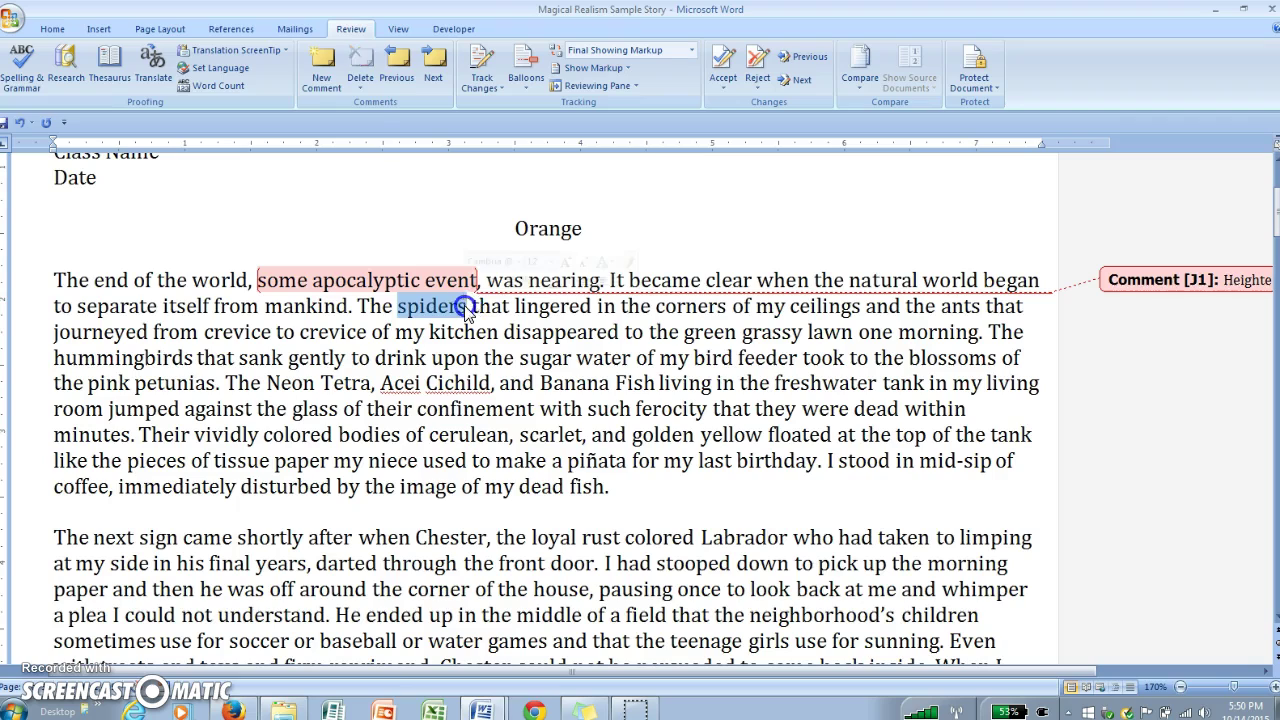
pyautogui.click(325, 70)
pyautogui.write('Re')
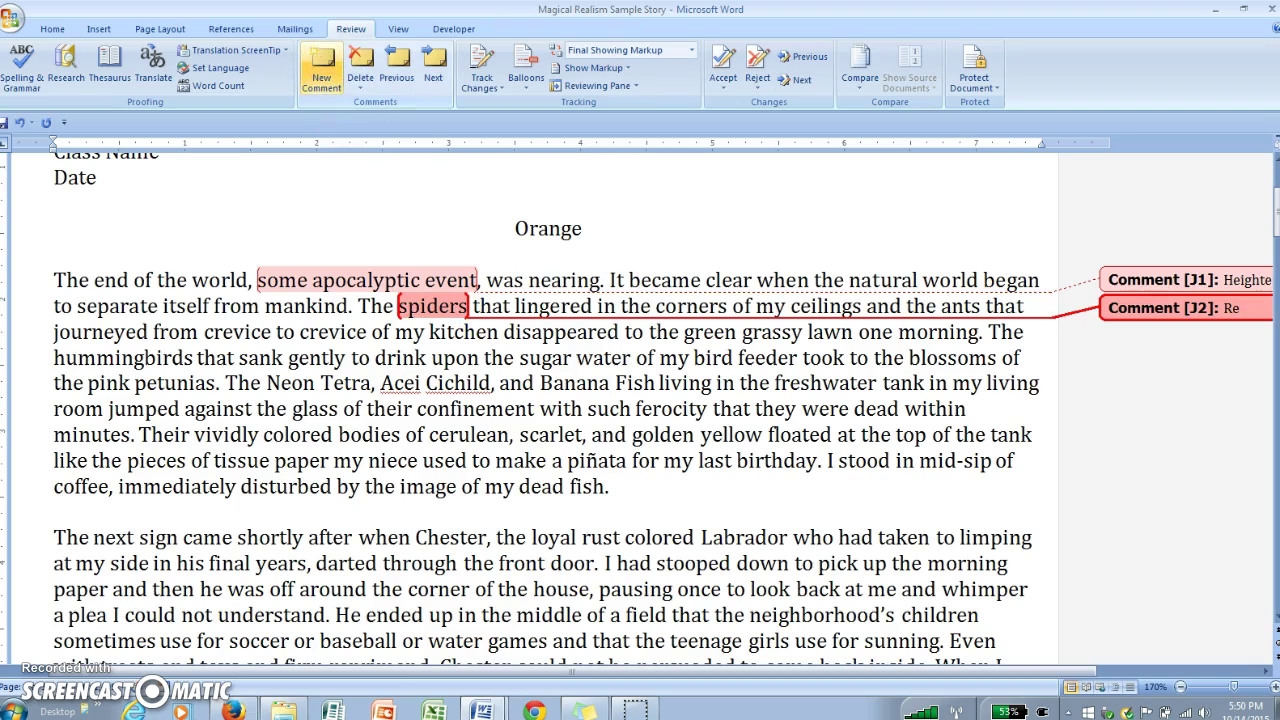
pyautogui.write('al Wor')
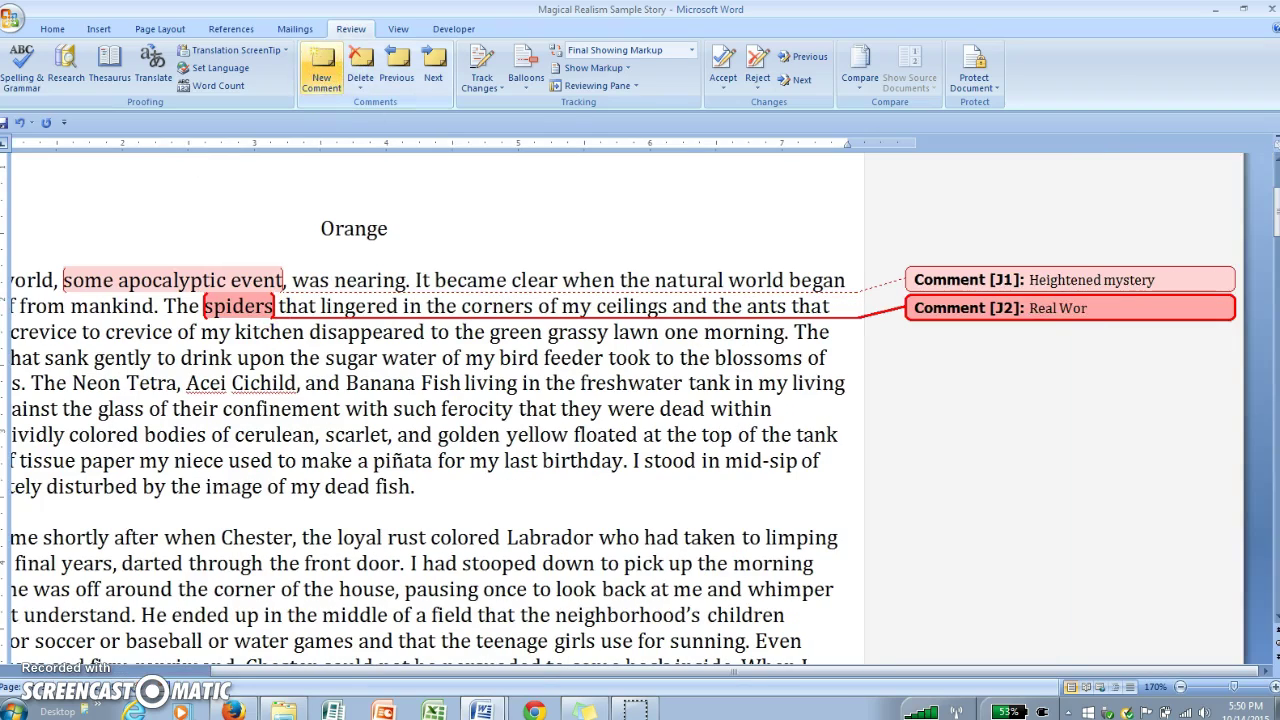
pyautogui.write('ld Setting')
pyautogui.moveTo(1189, 312); pyautogui.dragTo(1030, 309)
pyautogui.hotkey('ctrl', 'c')
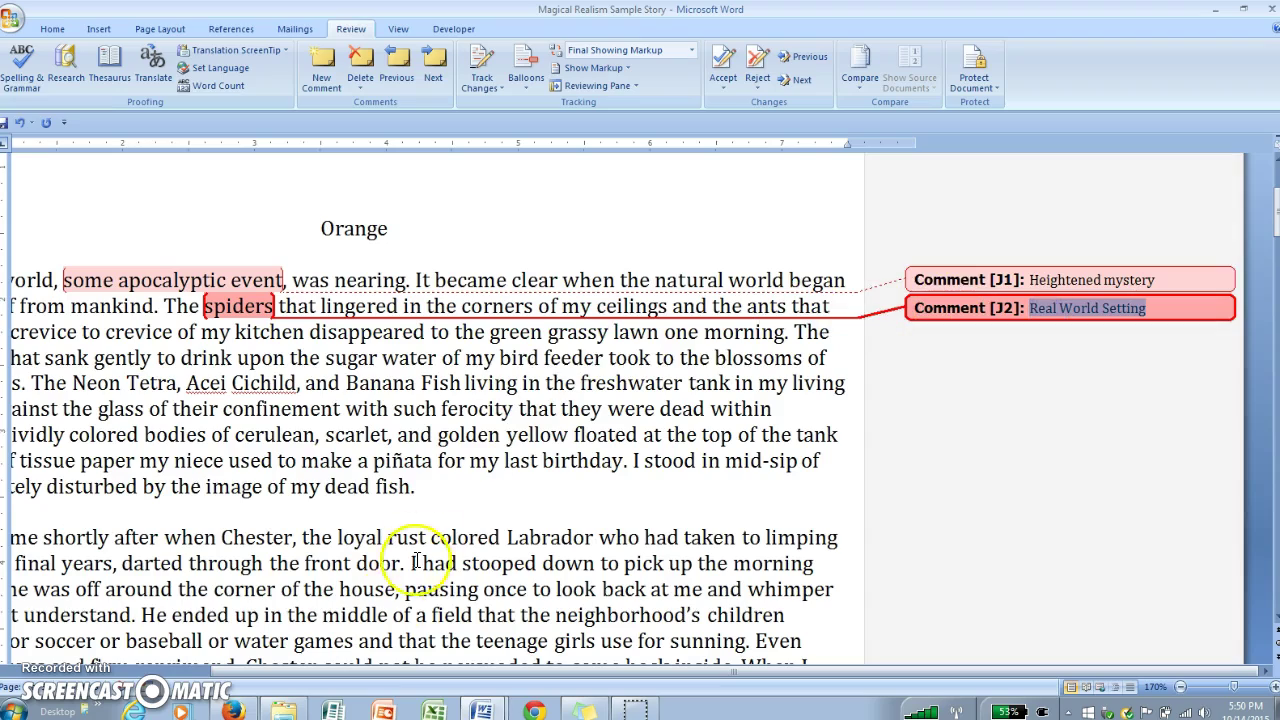
pyautogui.moveTo(350, 668); pyautogui.dragTo(213, 668)
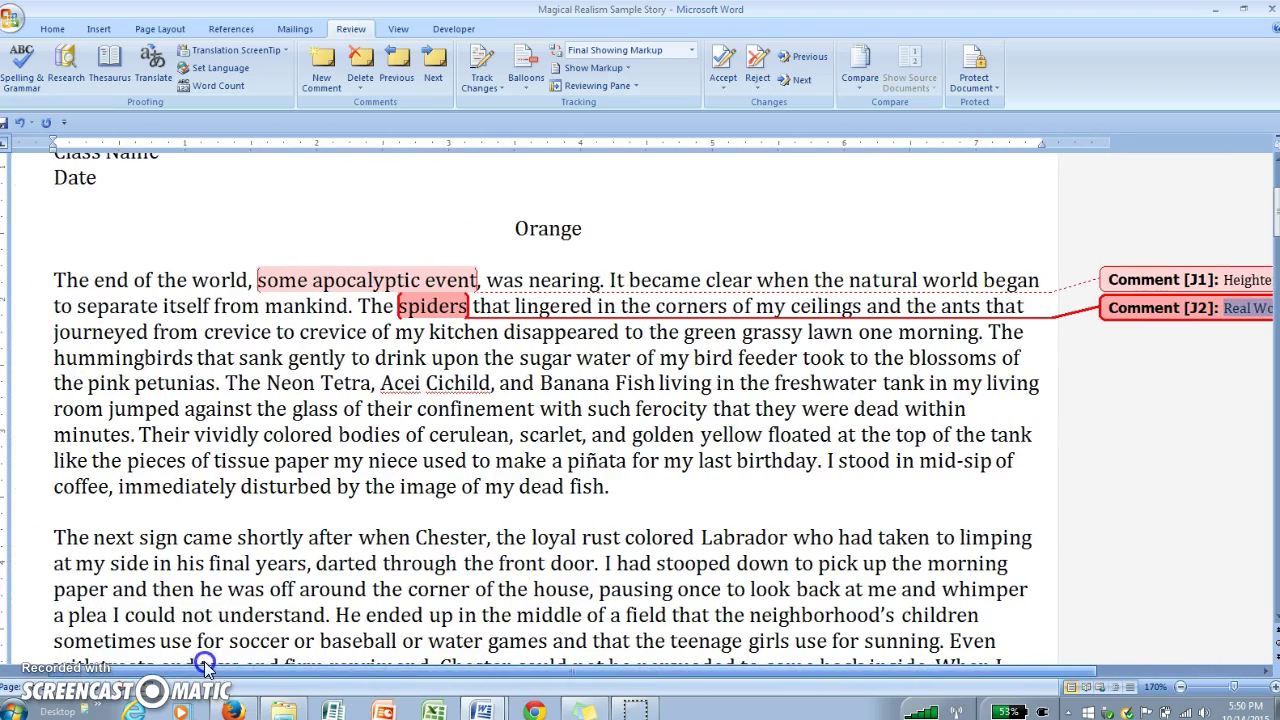
pyautogui.doubleClick(945, 306)
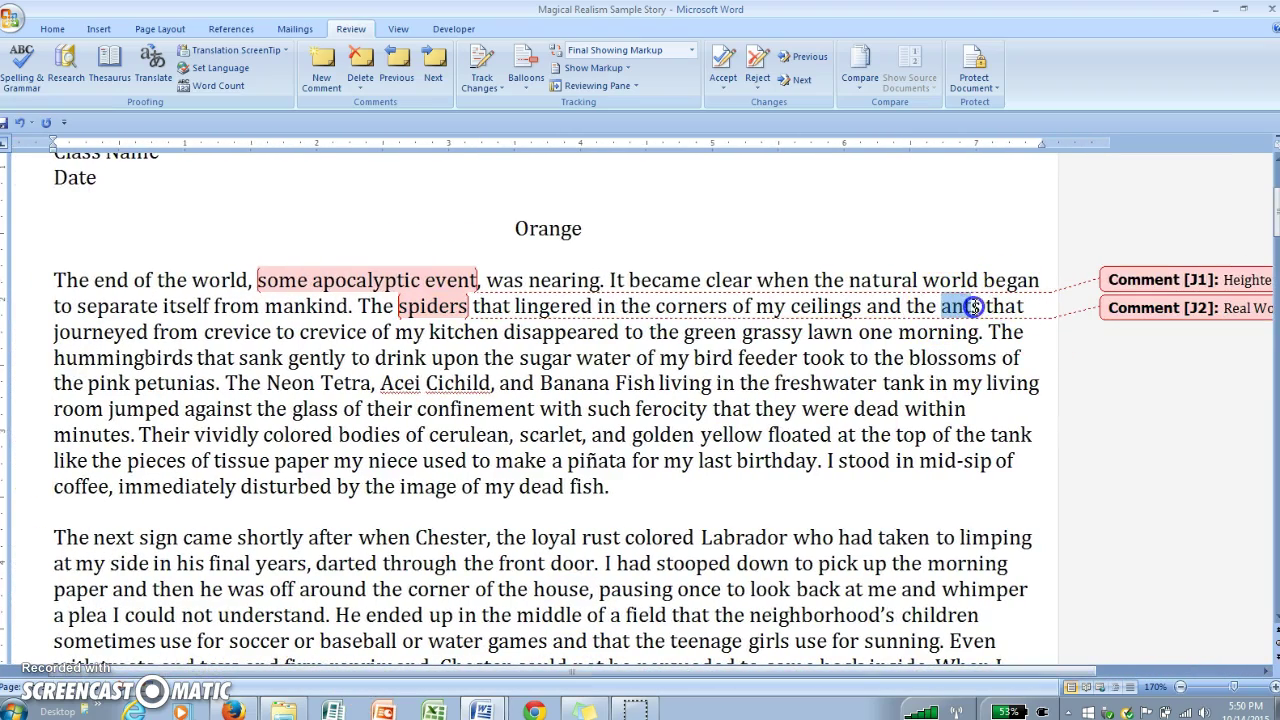
pyautogui.click(334, 60)
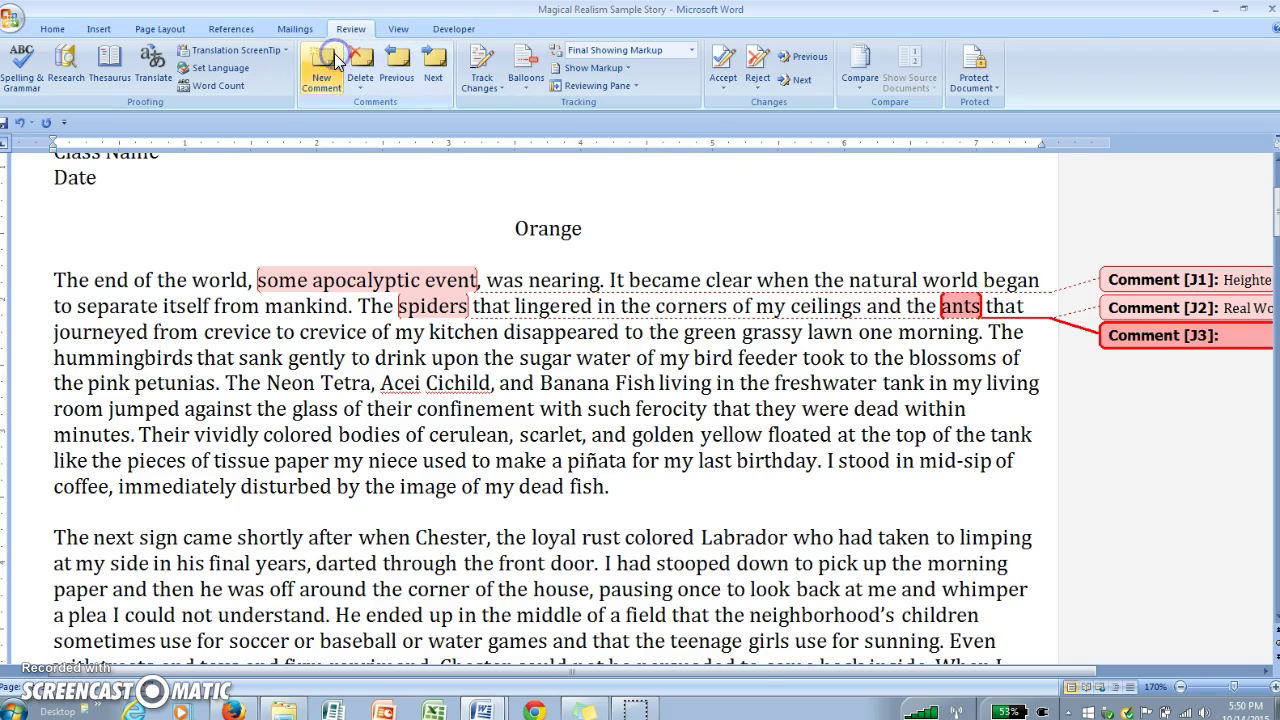
pyautogui.hotkey('ctrl', 'v')
pyautogui.moveTo(562, 676); pyautogui.dragTo(439, 676)
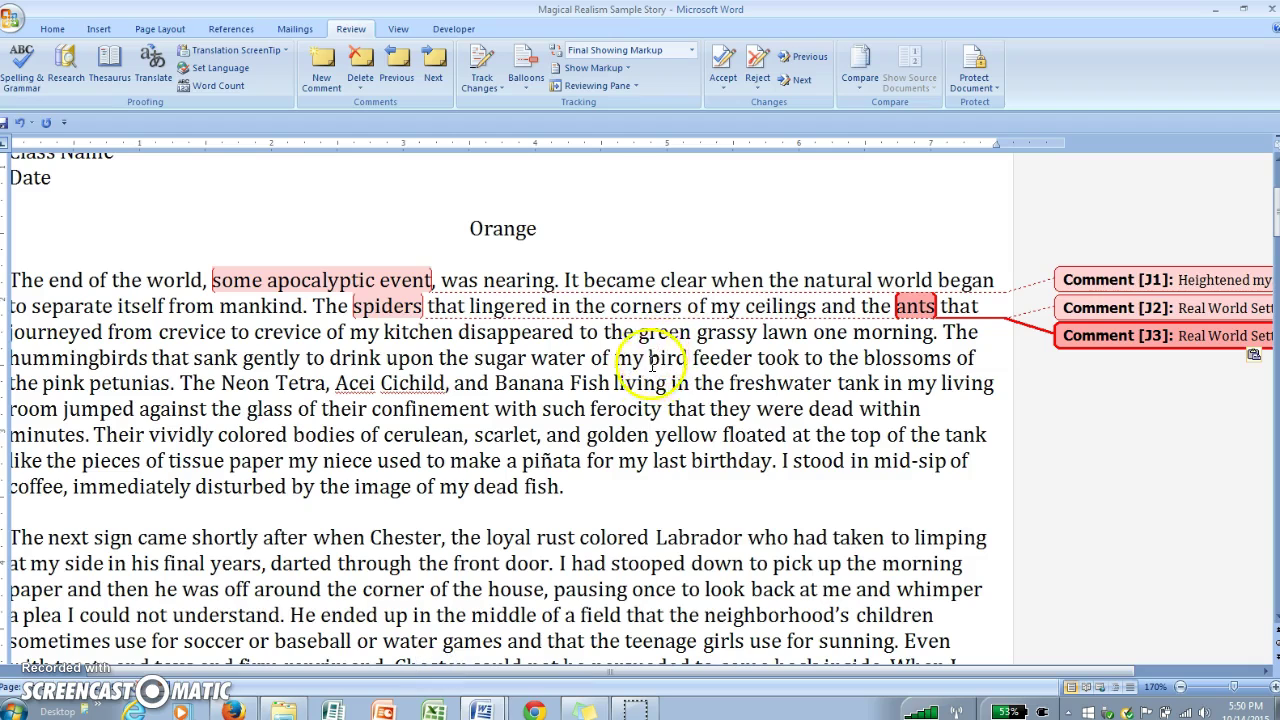
# - Add pasted 'Real World Setting' comments to 'bird feeder' and 'freshwater tank'
pyautogui.moveTo(648, 358); pyautogui.dragTo(737, 358)
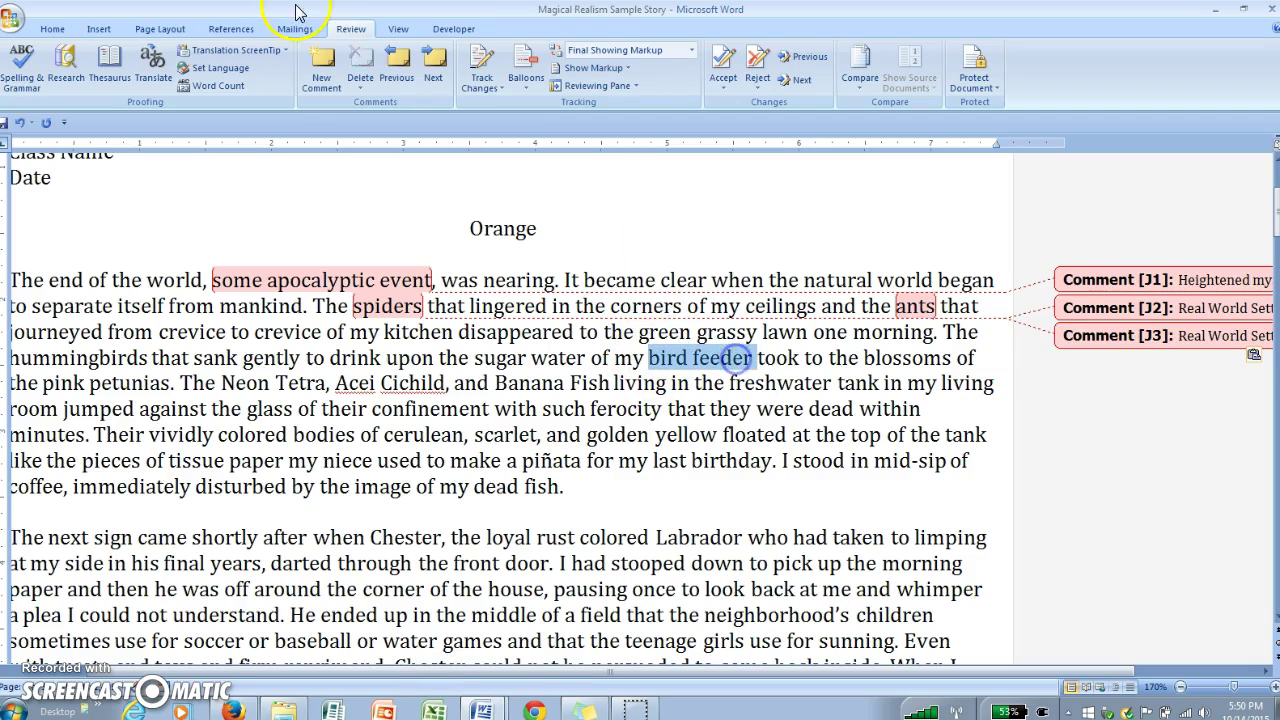
pyautogui.click(321, 62)
pyautogui.hotkey('ctrl', 'v')
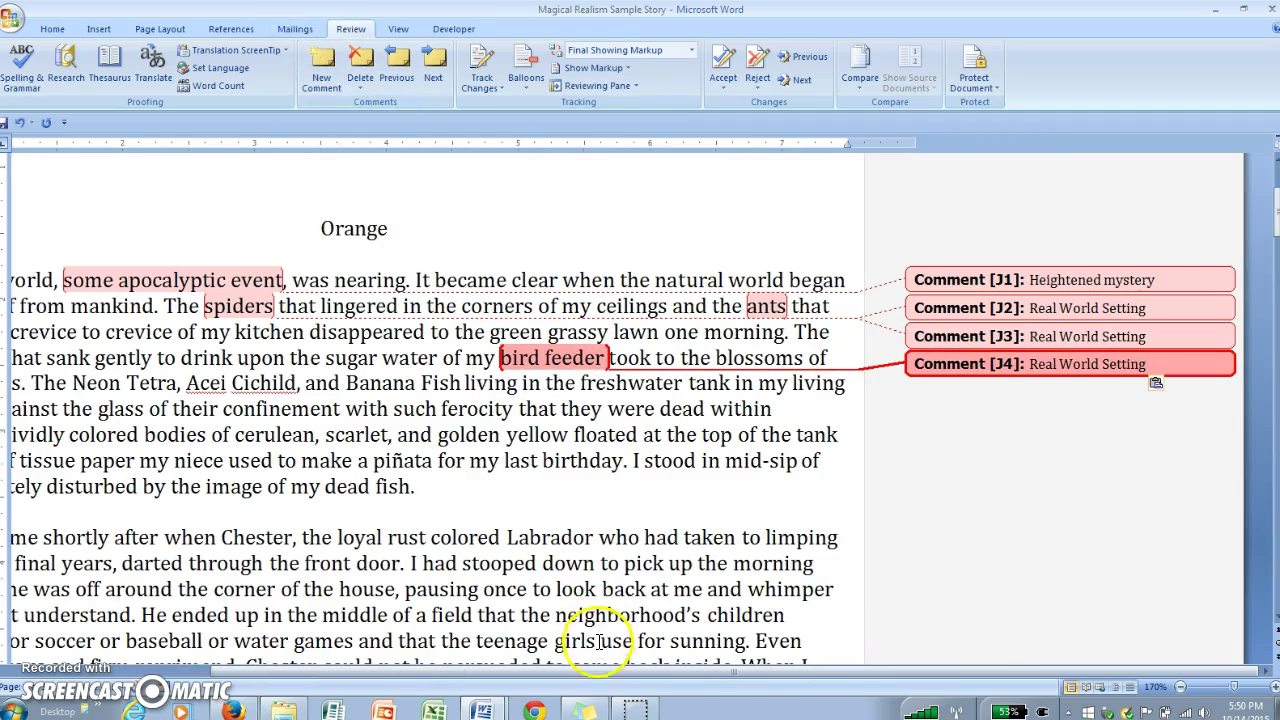
pyautogui.moveTo(591, 674); pyautogui.dragTo(385, 642)
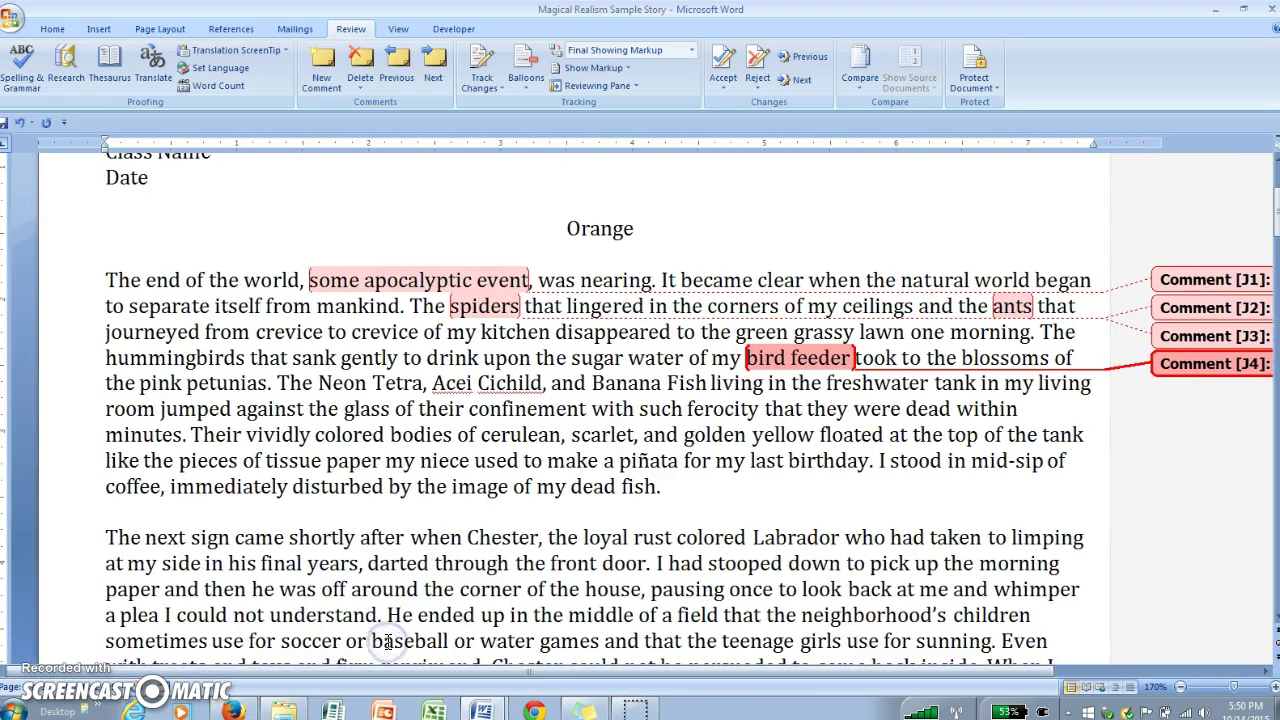
pyautogui.moveTo(826, 383); pyautogui.dragTo(977, 384)
pyautogui.click(337, 49)
pyautogui.hotkey('ctrl', 'v')
pyautogui.moveTo(545, 674); pyautogui.dragTo(380, 668)
# - Add pasted 'Real World Setting' comments to 'piñata' and 'coffee'
pyautogui.moveTo(586, 461); pyautogui.dragTo(648, 460)
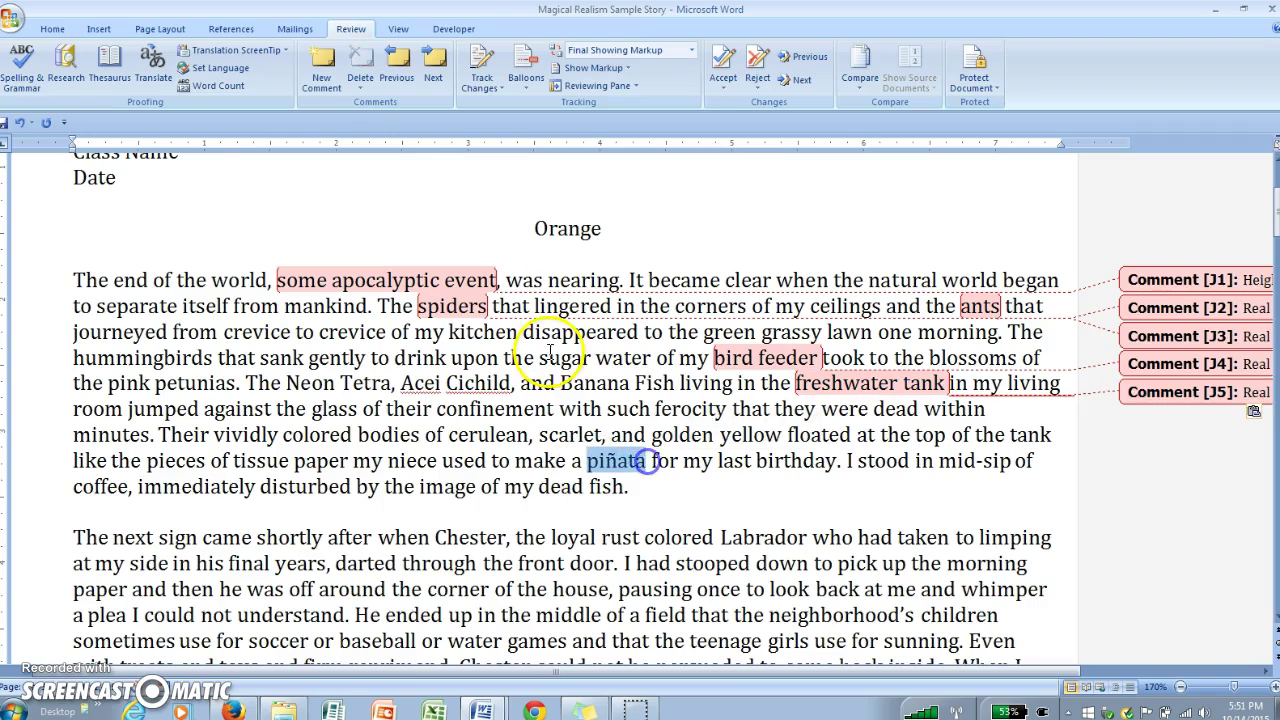
pyautogui.click(321, 65)
pyautogui.hotkey('ctrl', 'v')
pyautogui.moveTo(500, 671); pyautogui.dragTo(270, 668)
pyautogui.moveTo(160, 487); pyautogui.dragTo(103, 482)
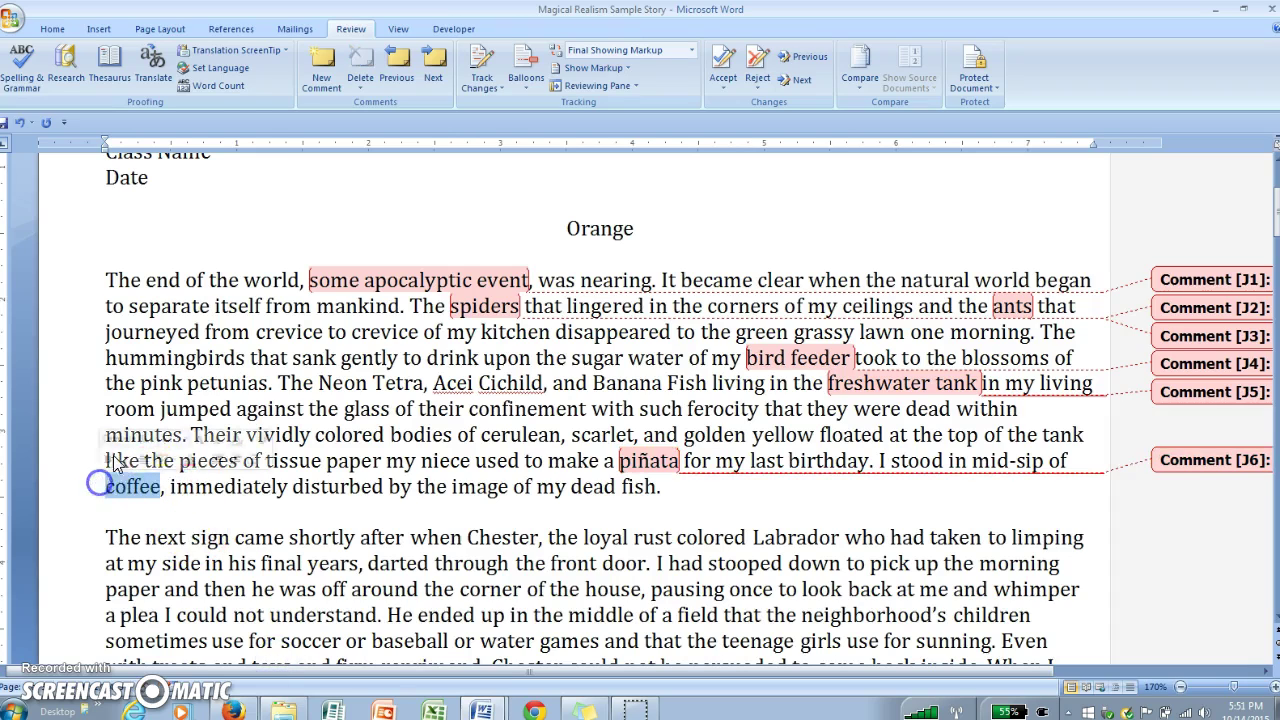
pyautogui.click(321, 65)
pyautogui.hotkey('ctrl', 'v')
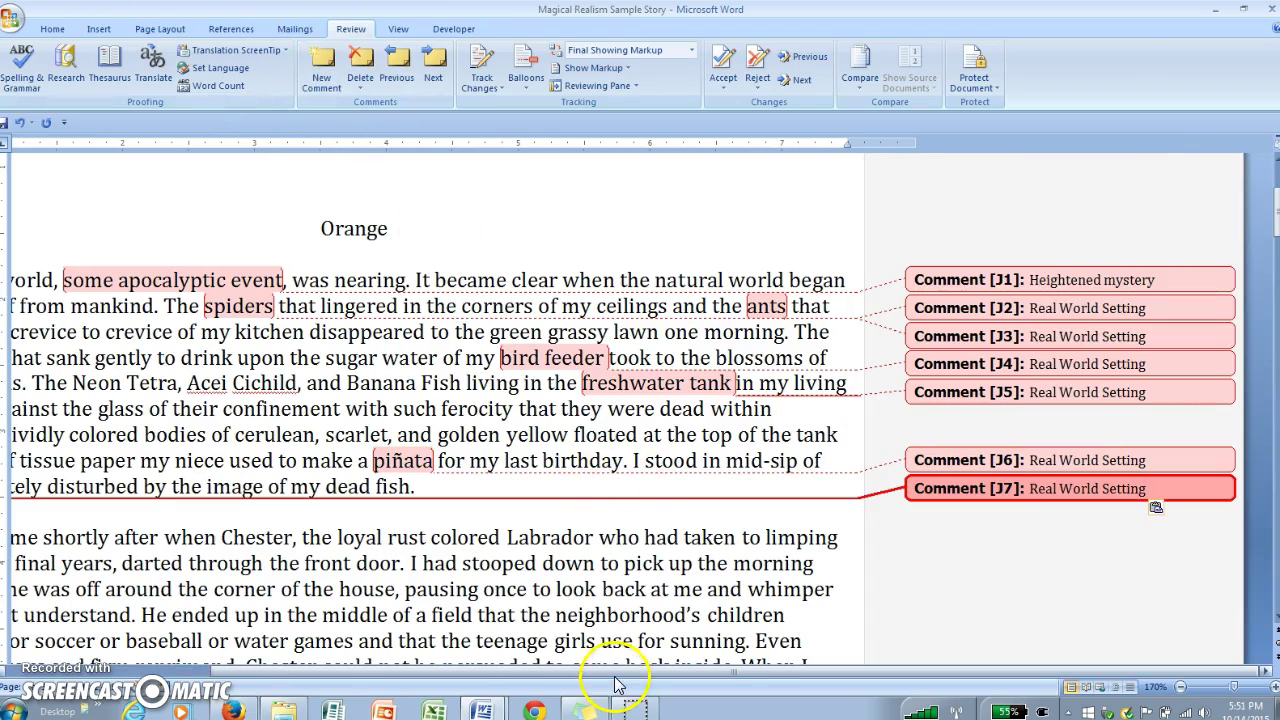
pyautogui.moveTo(612, 671); pyautogui.dragTo(430, 640)
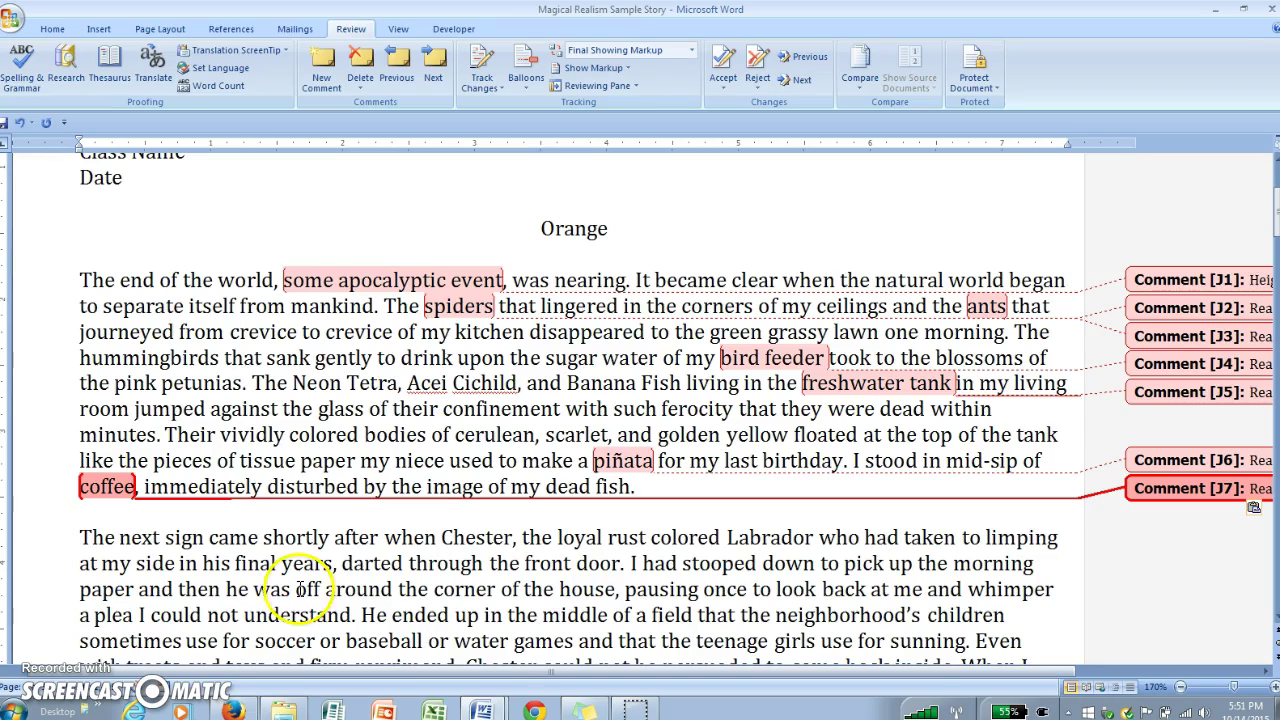
pyautogui.click(249, 480)
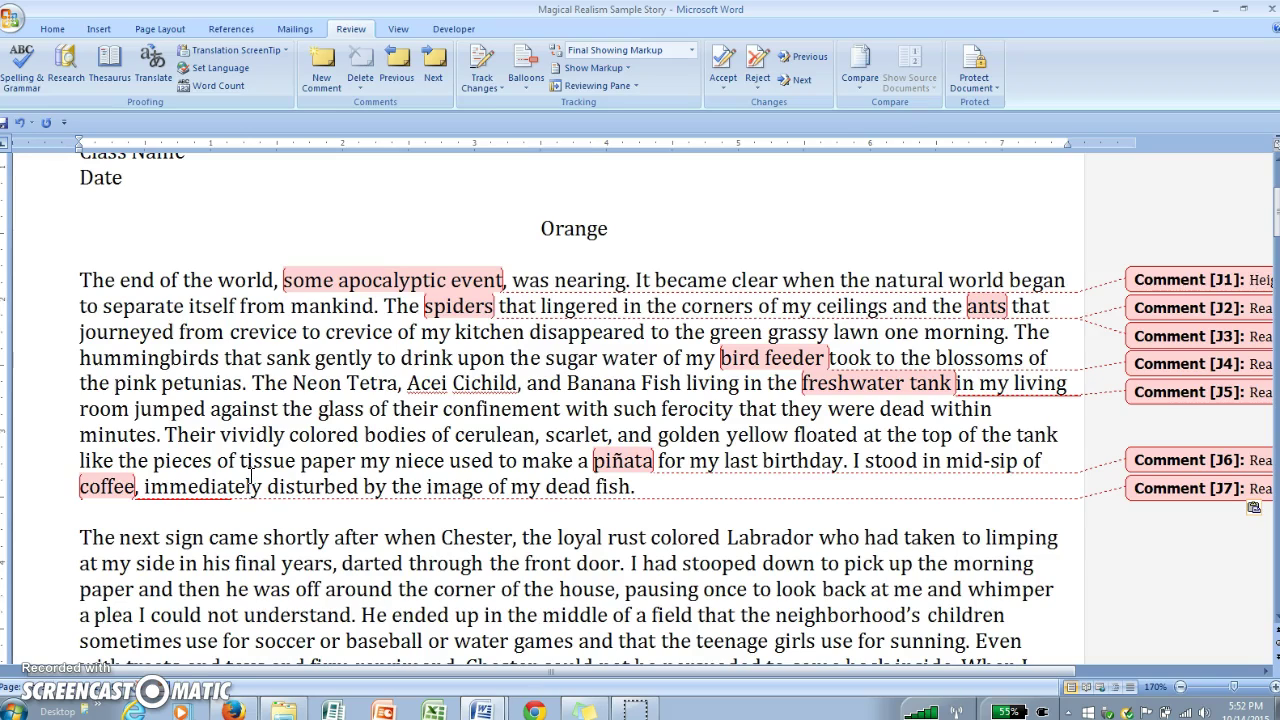
# - Comment 'Imagery - plentitude' on the colour list 'cerulean, scarlet, and golden yellow'
pyautogui.moveTo(408, 383); pyautogui.dragTo(682, 390)
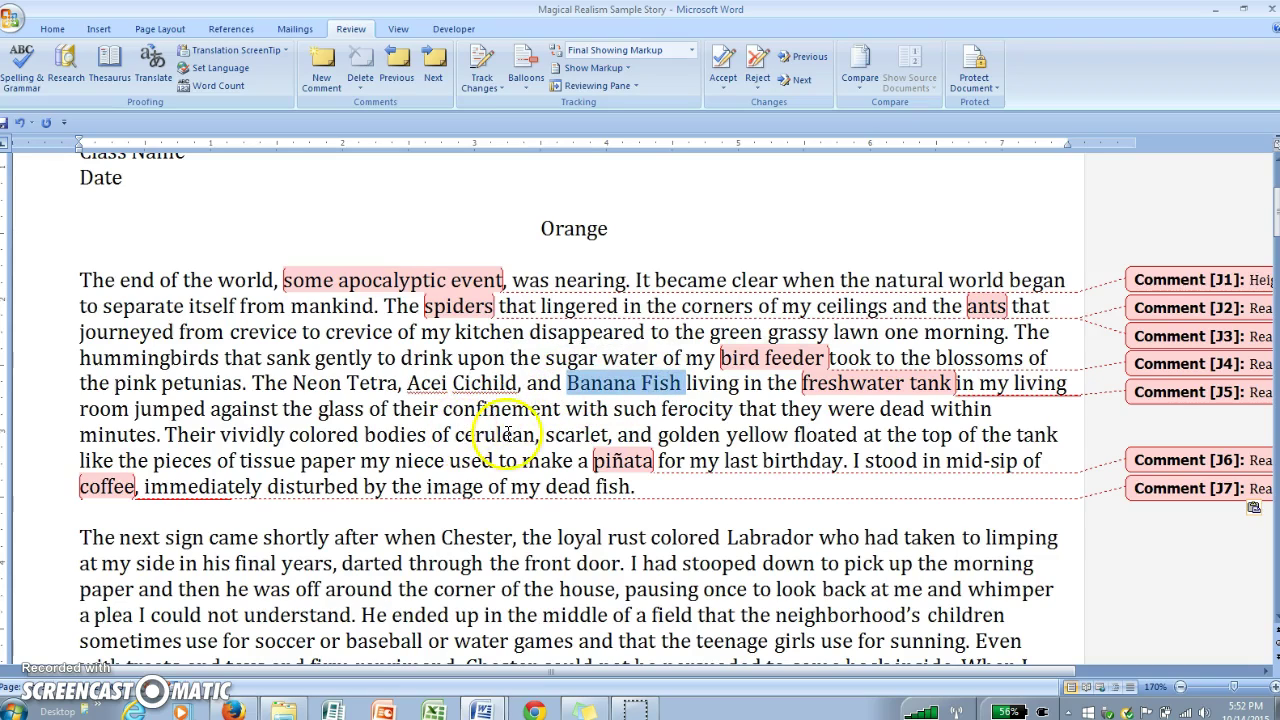
pyautogui.moveTo(790, 434); pyautogui.dragTo(456, 434)
pyautogui.click(321, 65)
pyautogui.write('I')
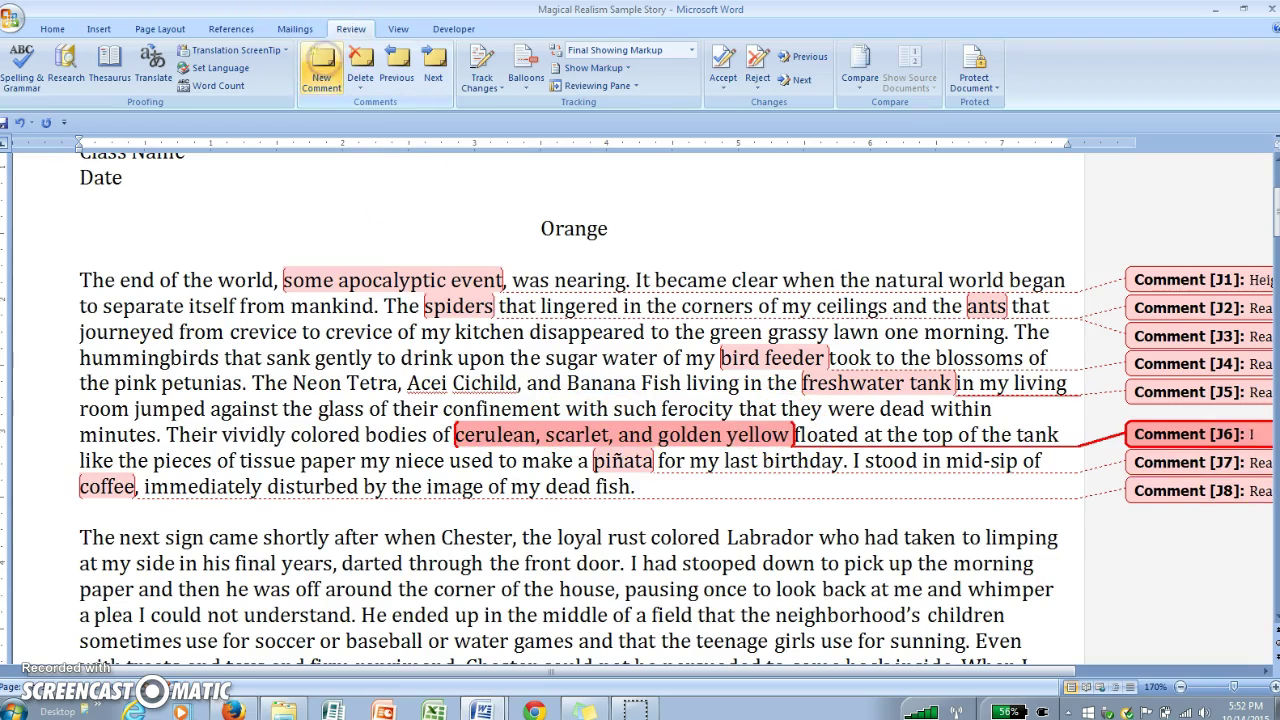
pyautogui.write('magery - plentitude')
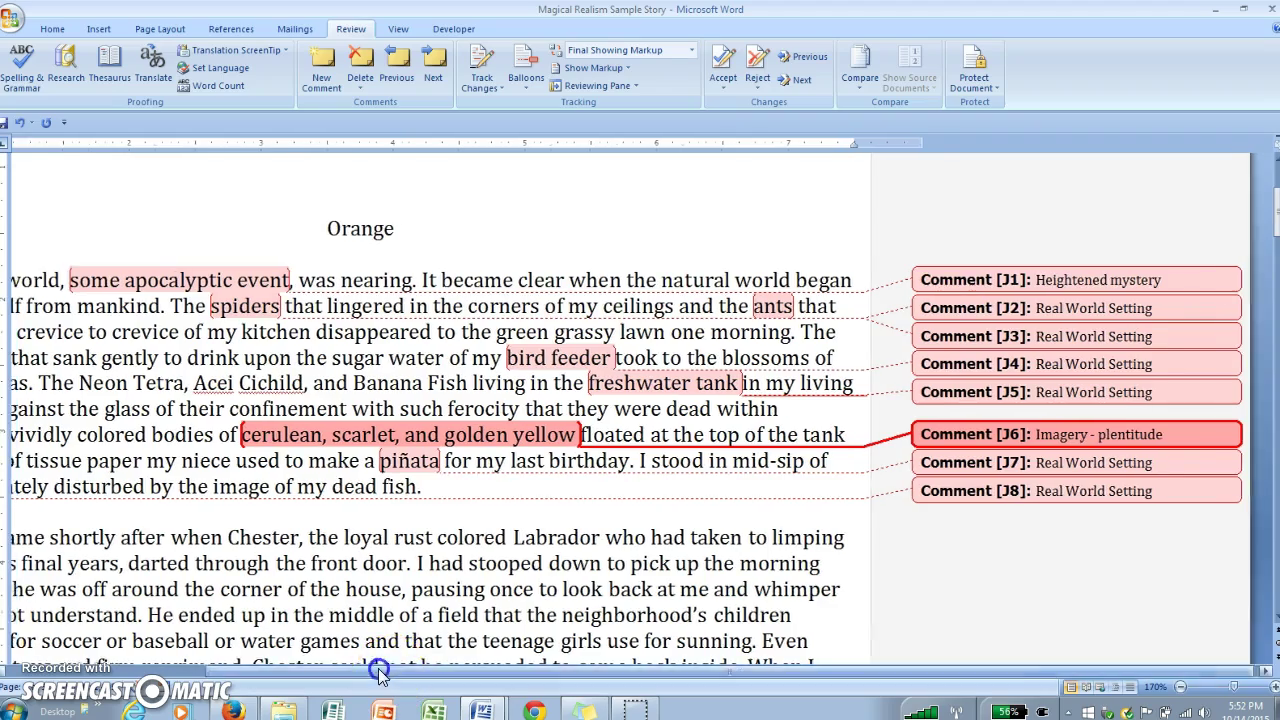
pyautogui.hscroll(-3, 395, 672)
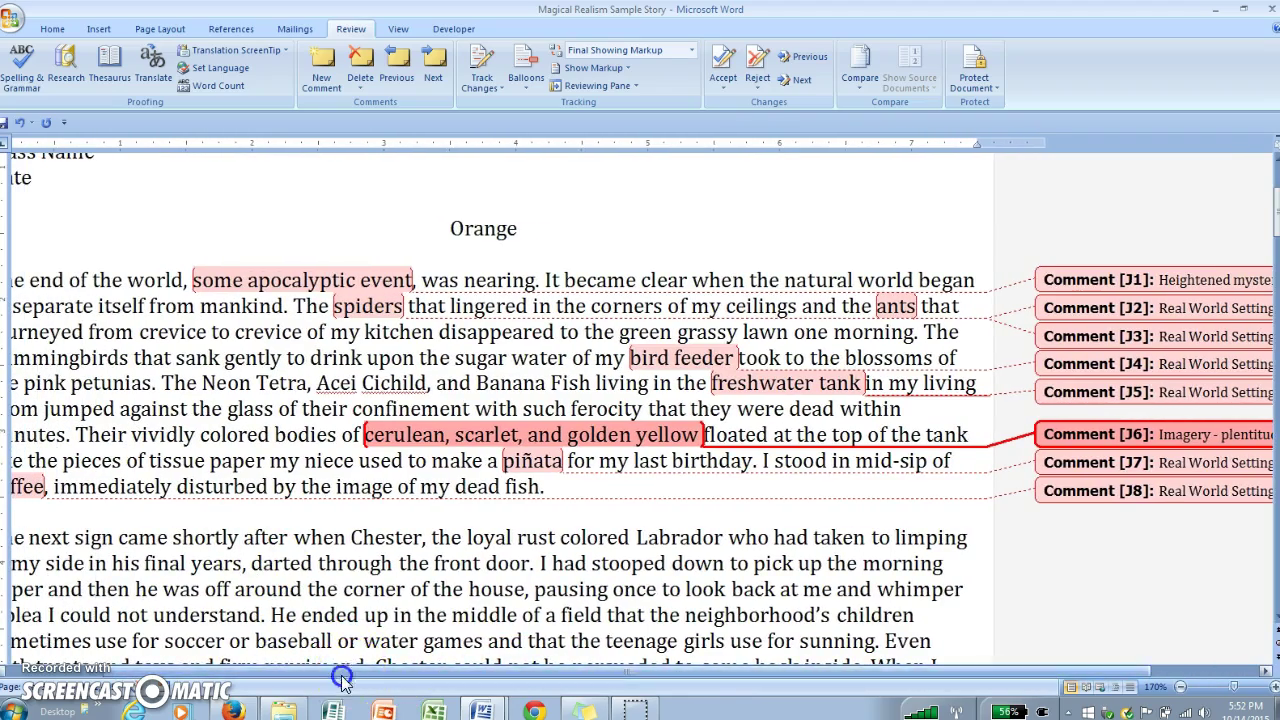
pyautogui.hscroll(-2, 356, 672)
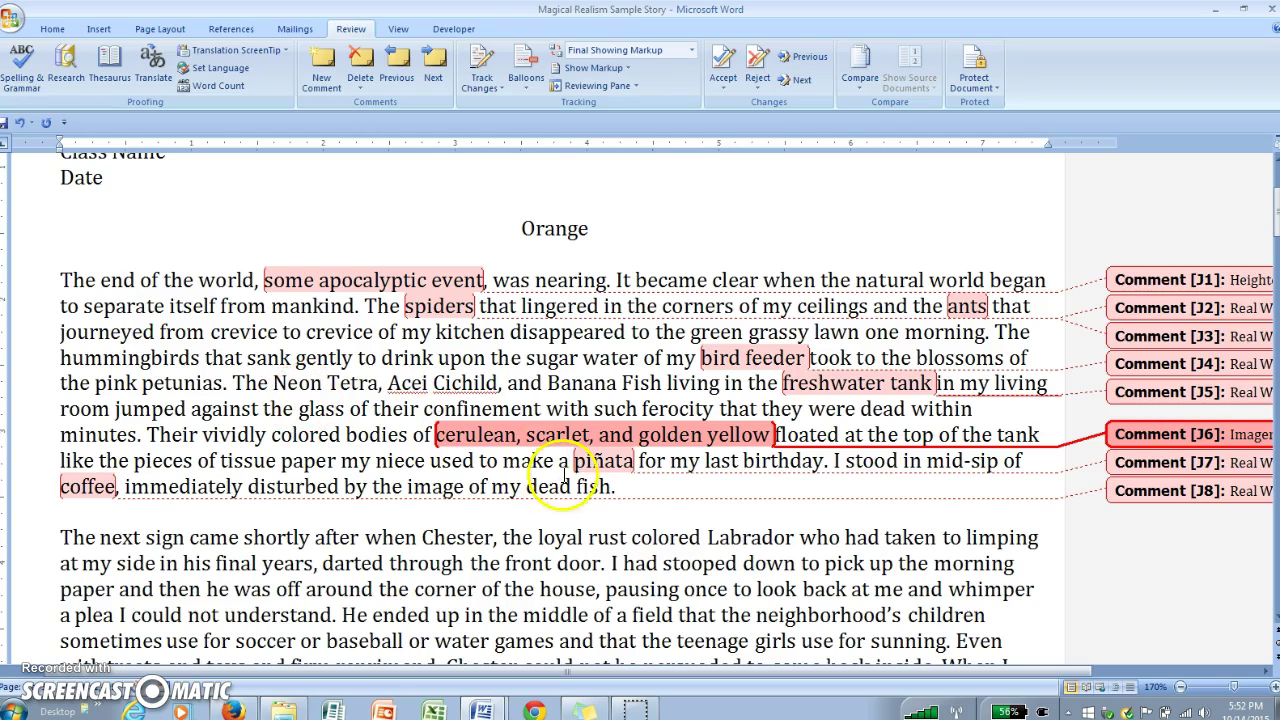
# - Comment on 'dead fish' explaining plentitude as ideas building to extremes, animals trying to escape
pyautogui.moveTo(609, 486); pyautogui.dragTo(549, 486)
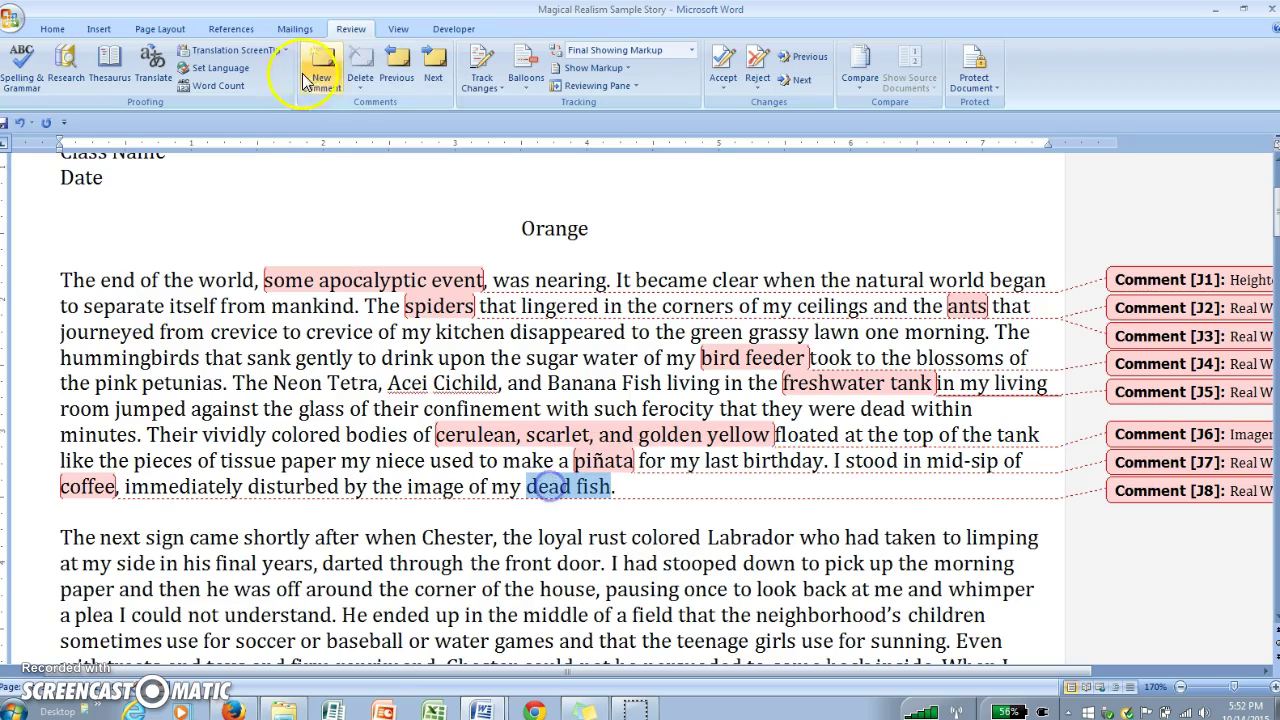
pyautogui.click(321, 66)
pyautogui.write('Ple')
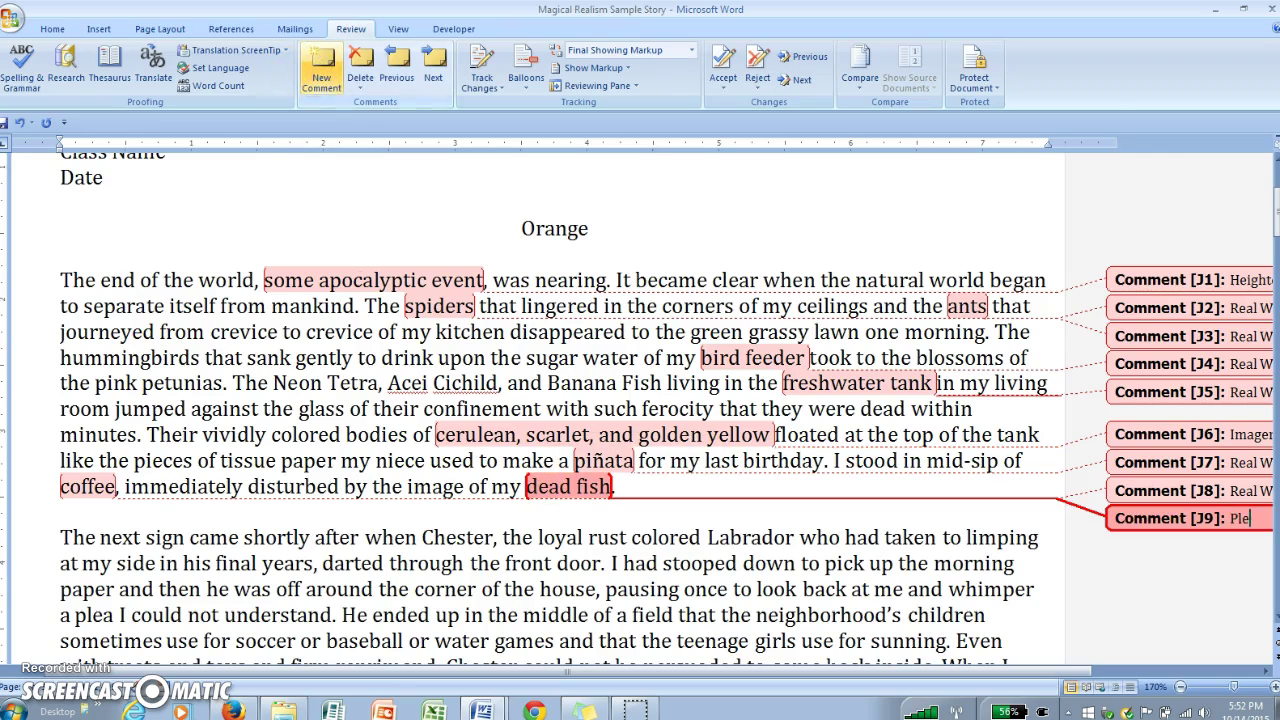
pyautogui.write('ntitude is a building of ideas that read a more and')
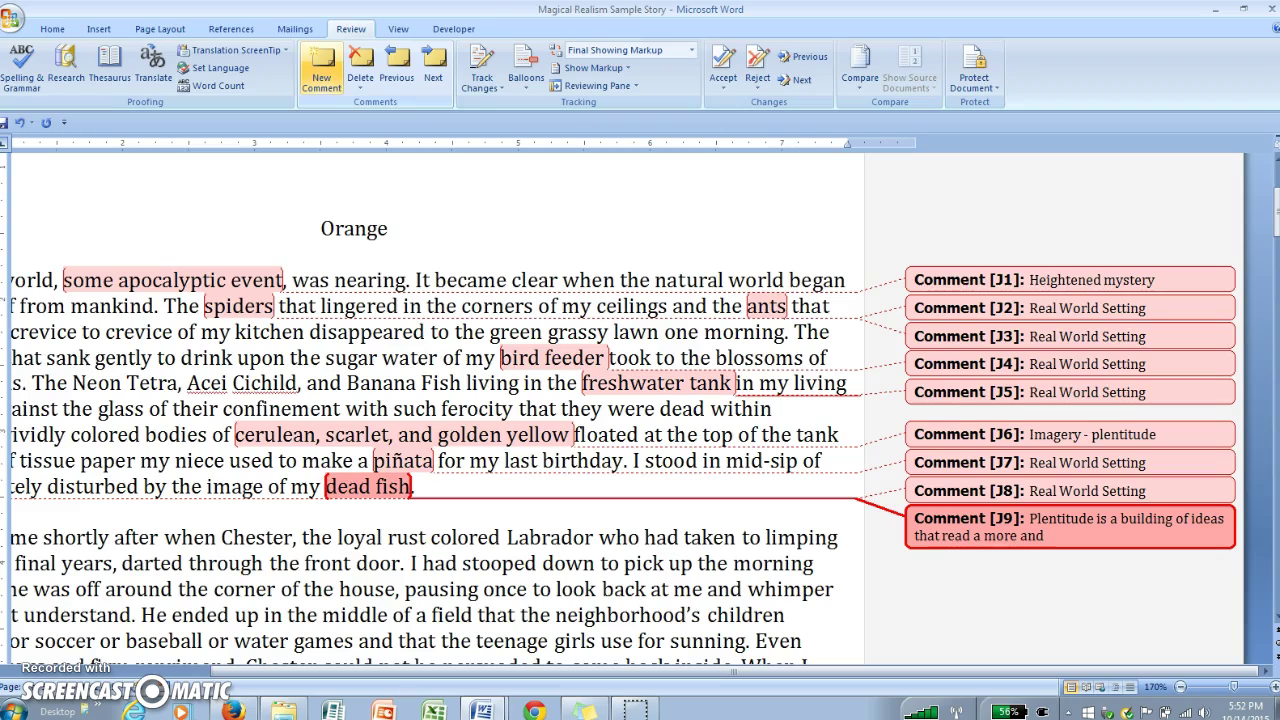
pyautogui.write(' more extreme level.')
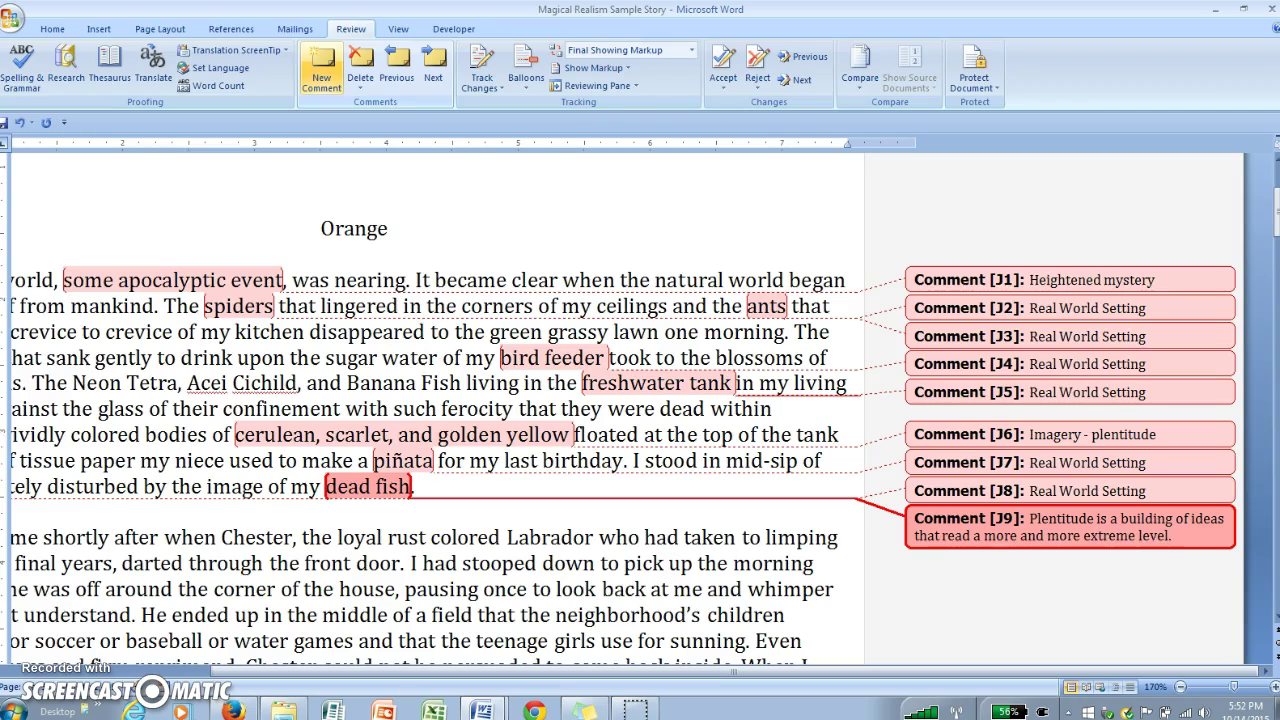
pyautogui.write('el - animals trying to escape')
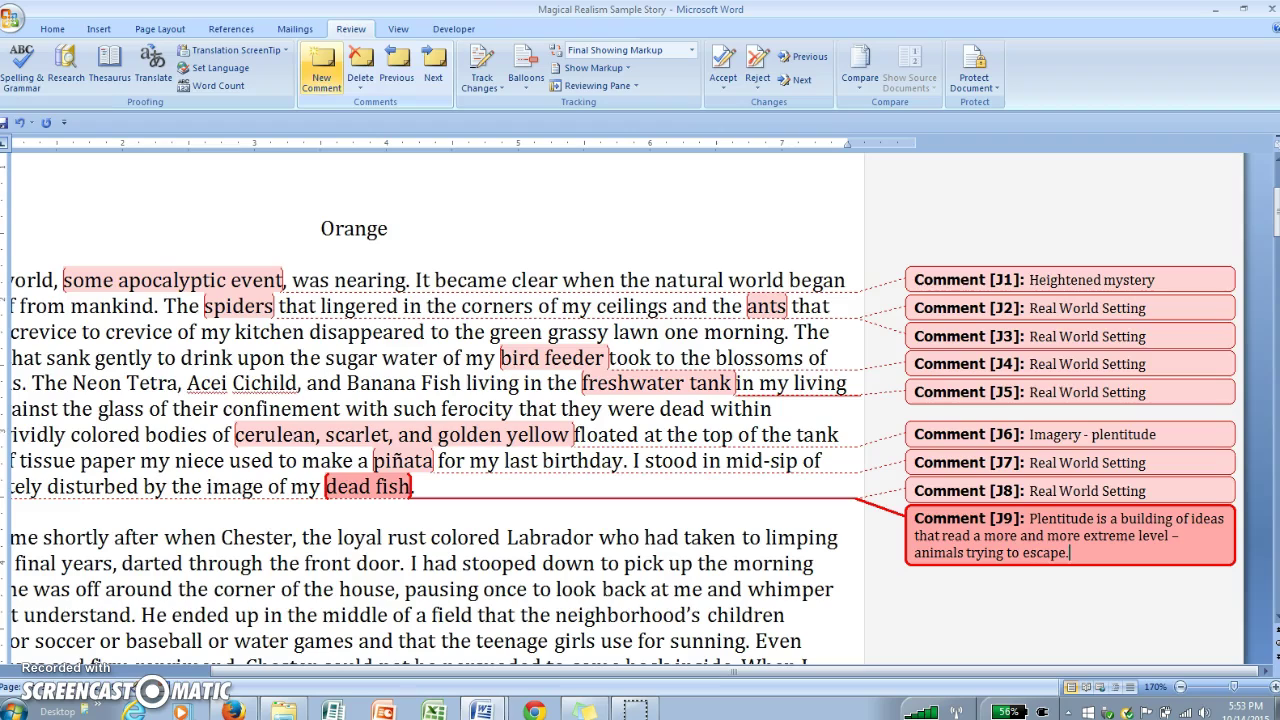
pyautogui.moveTo(368, 672); pyautogui.dragTo(291, 638)
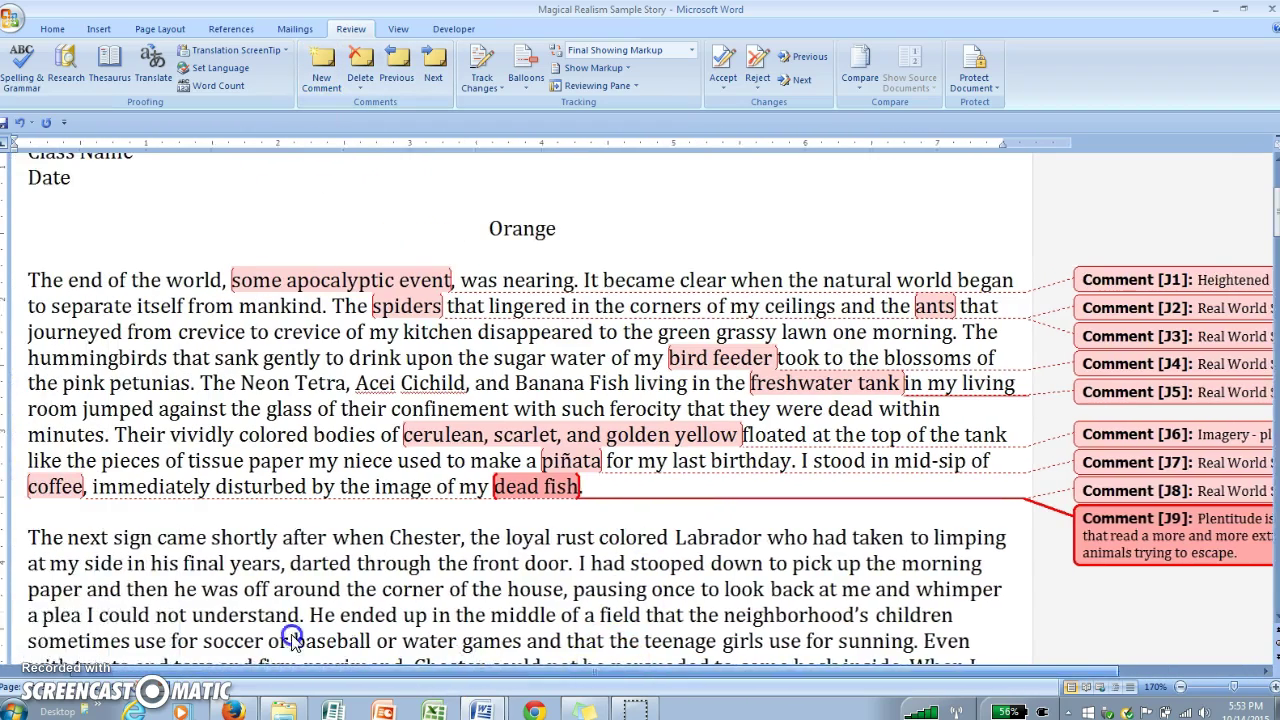
pyautogui.click(540, 462)
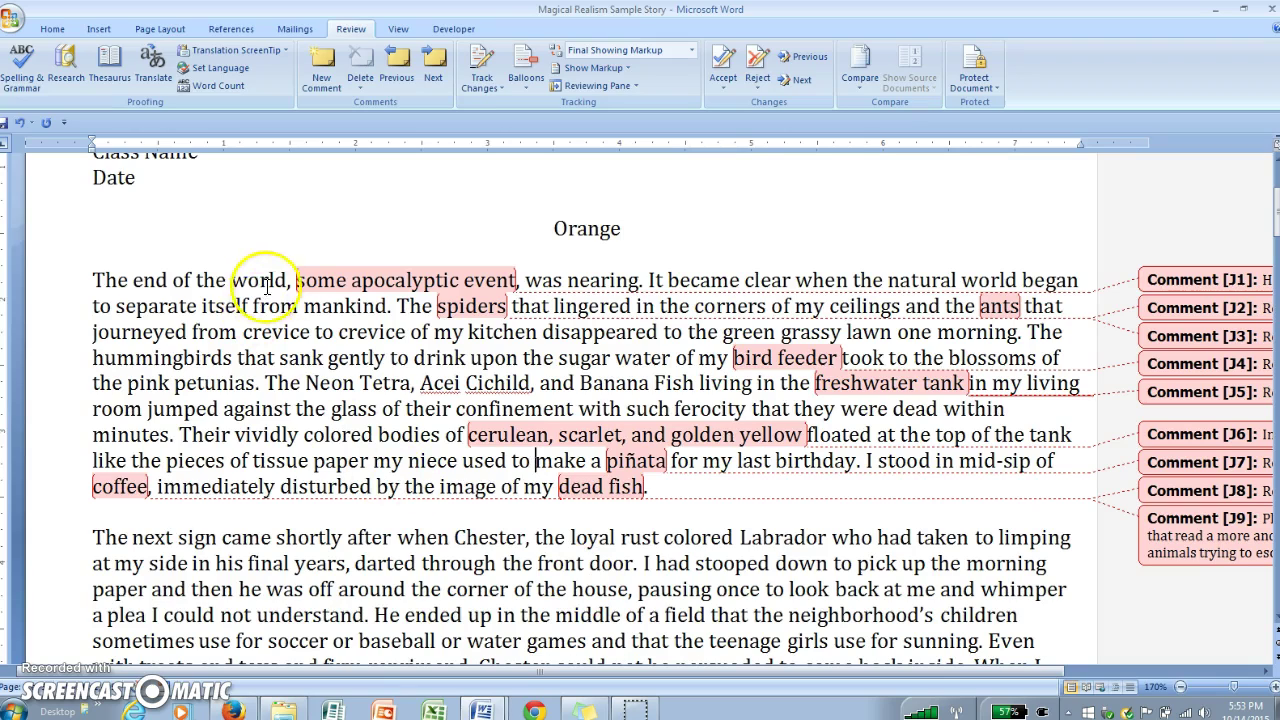
# - Add a 'Conflict' comment to the opening phrase 'The end of the world'
pyautogui.moveTo(268, 278); pyautogui.dragTo(93, 278)
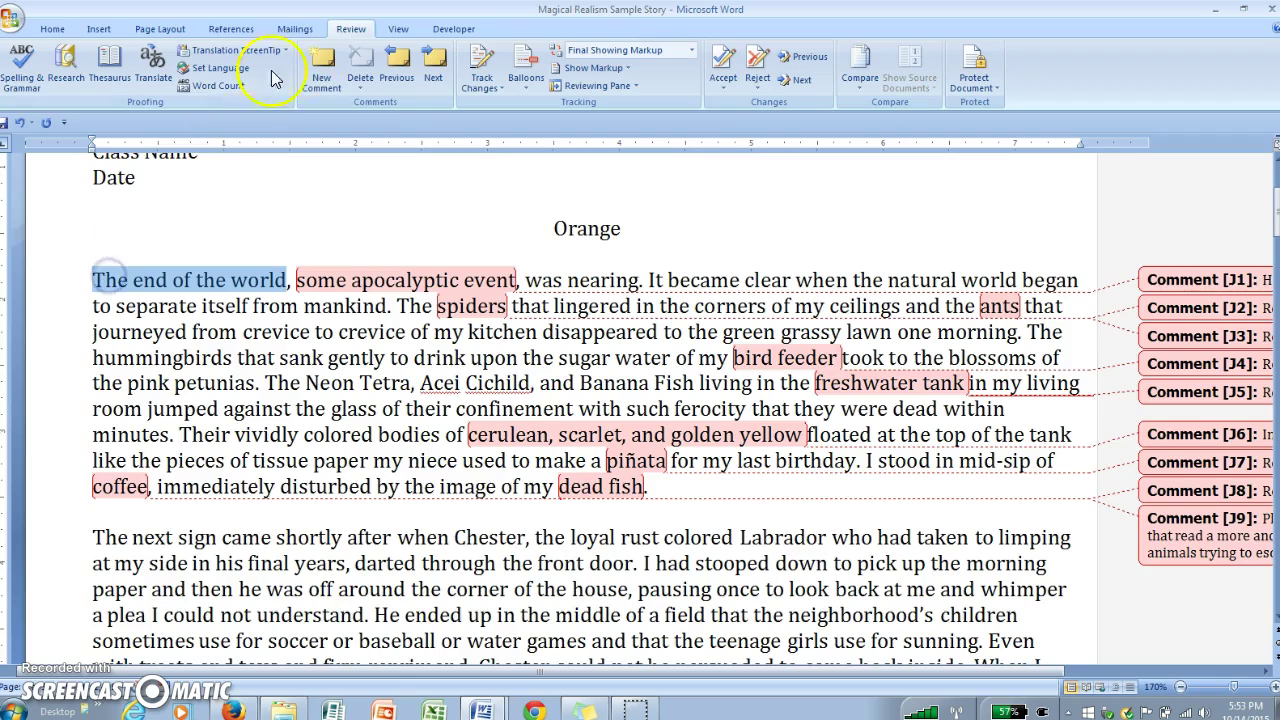
pyautogui.click(321, 68)
pyautogui.write('Conflict')
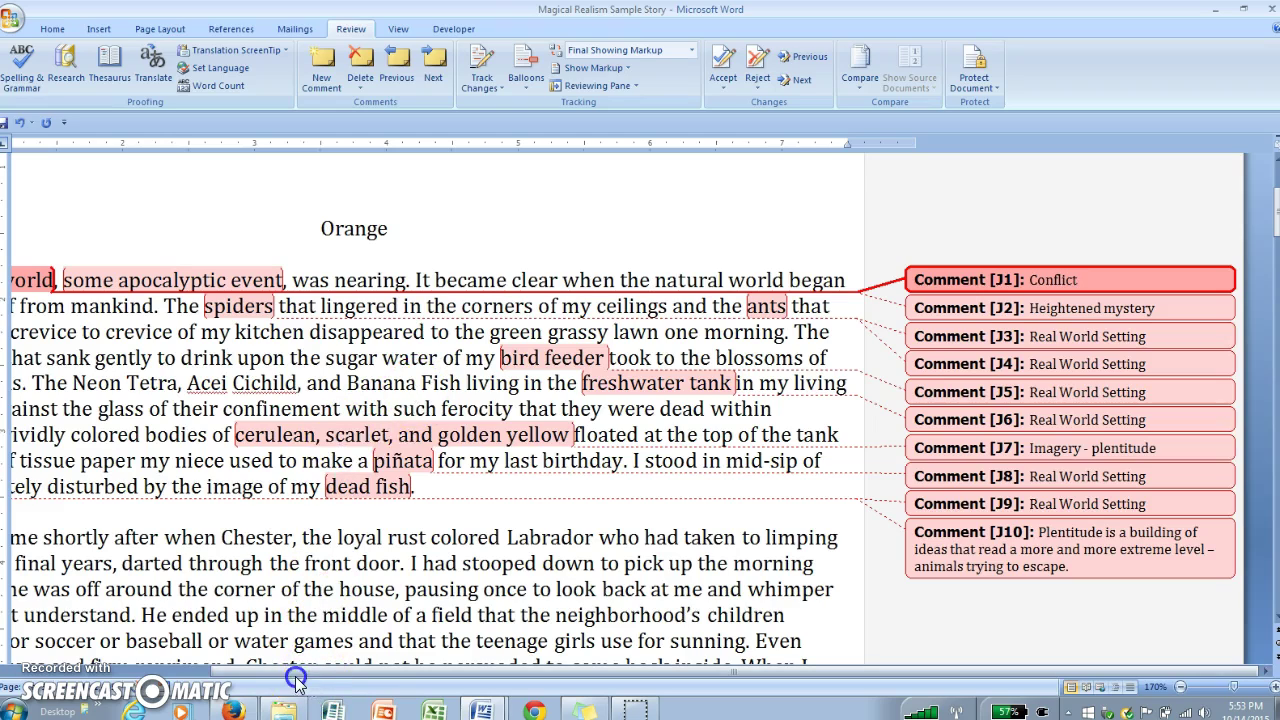
pyautogui.click(263, 672)
pyautogui.moveTo(263, 672); pyautogui.dragTo(118, 672)
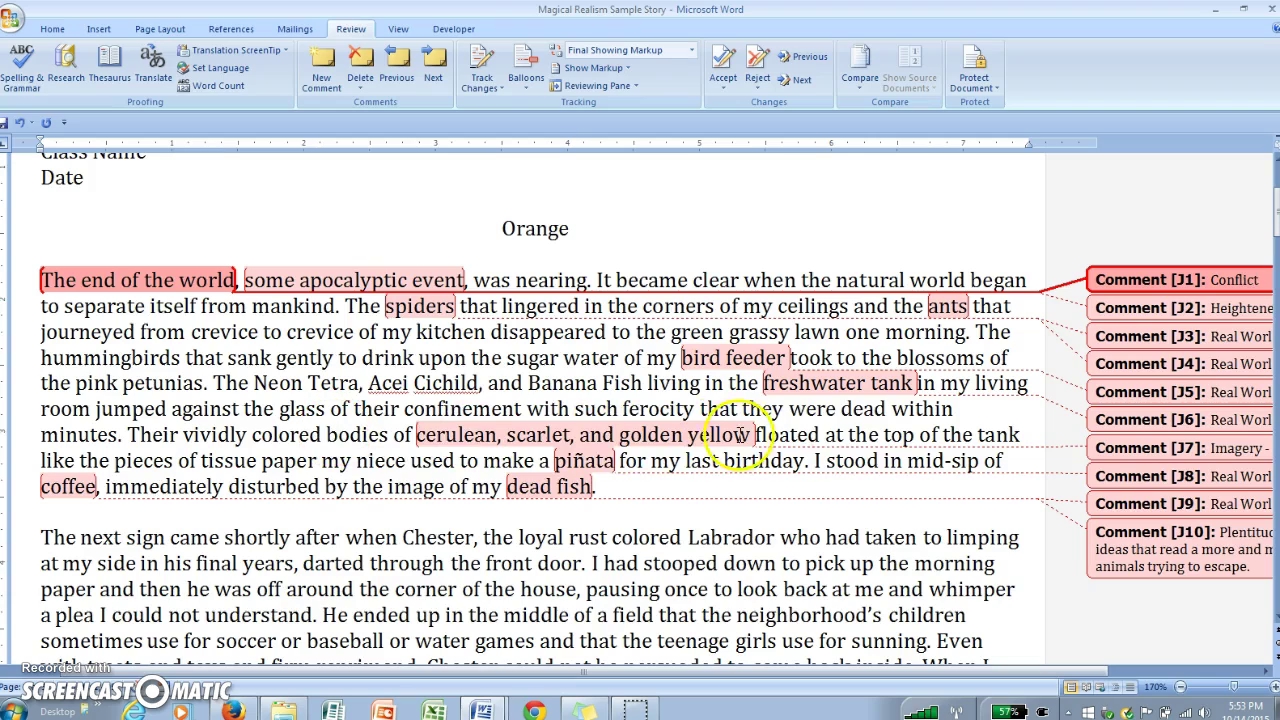
# - Add a 'Character' comment to the word 'I' before 'stood'
pyautogui.click(820, 460)
pyautogui.doubleClick(818, 460)
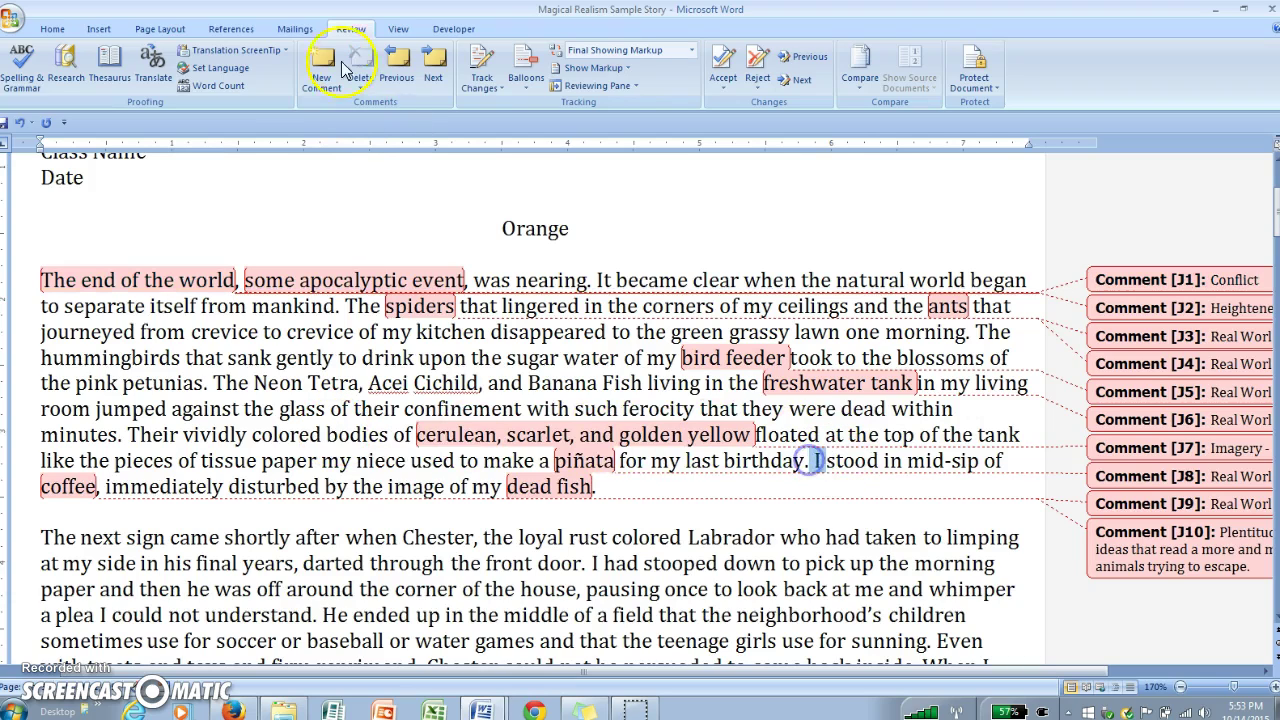
pyautogui.click(321, 68)
pyautogui.write('Character')
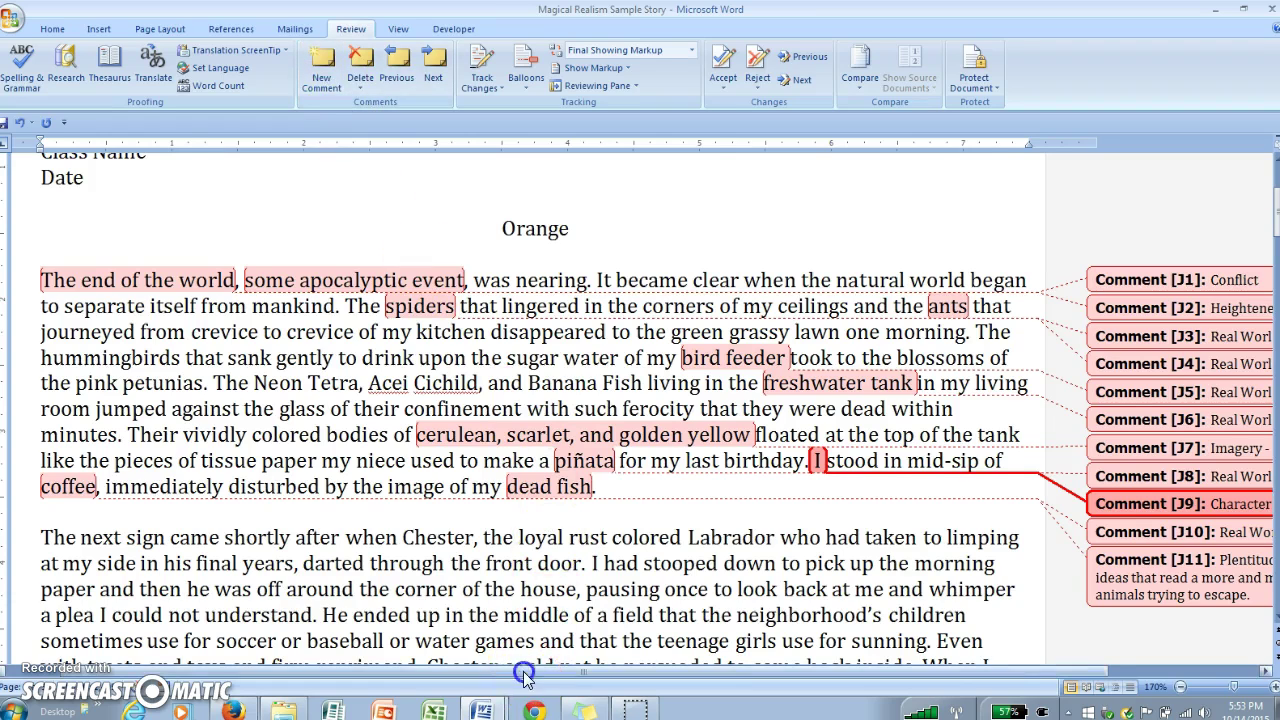
pyautogui.moveTo(528, 672); pyautogui.dragTo(500, 672)
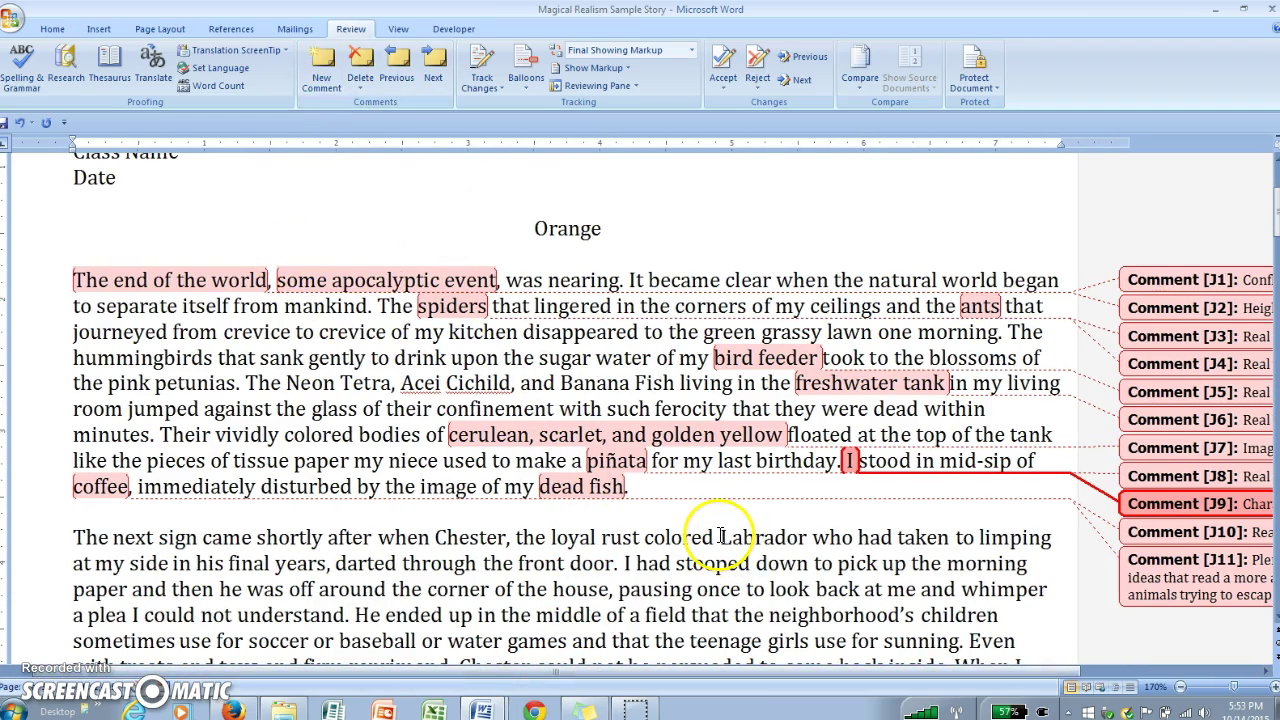